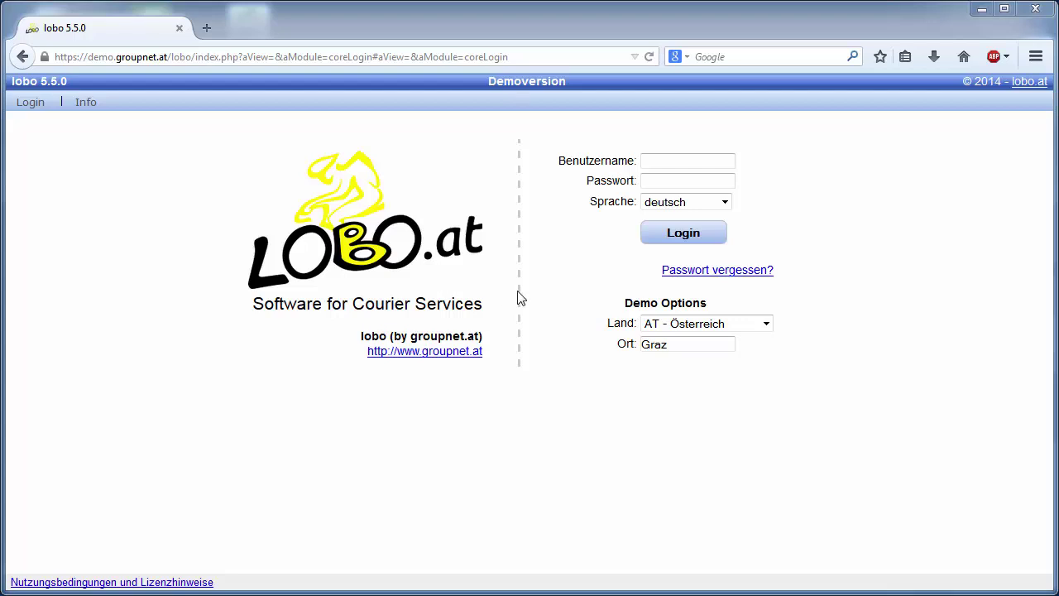
Step: Request a password reset activation link, entering the demo username and the captcha
left_click(730, 273)
left_click(579, 192)
type("groupnet")
key("Tab")
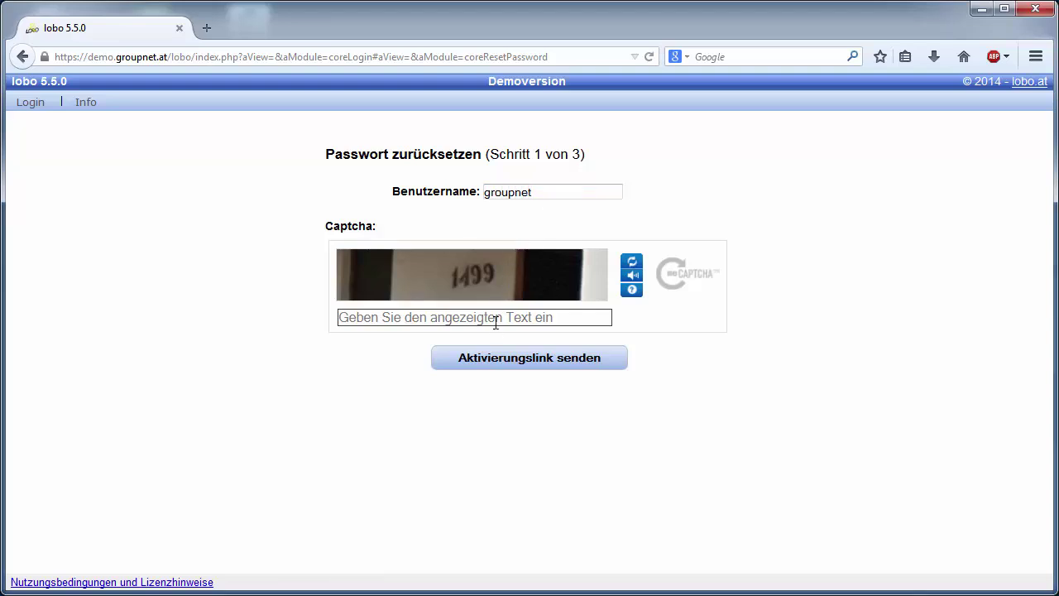
type("1")
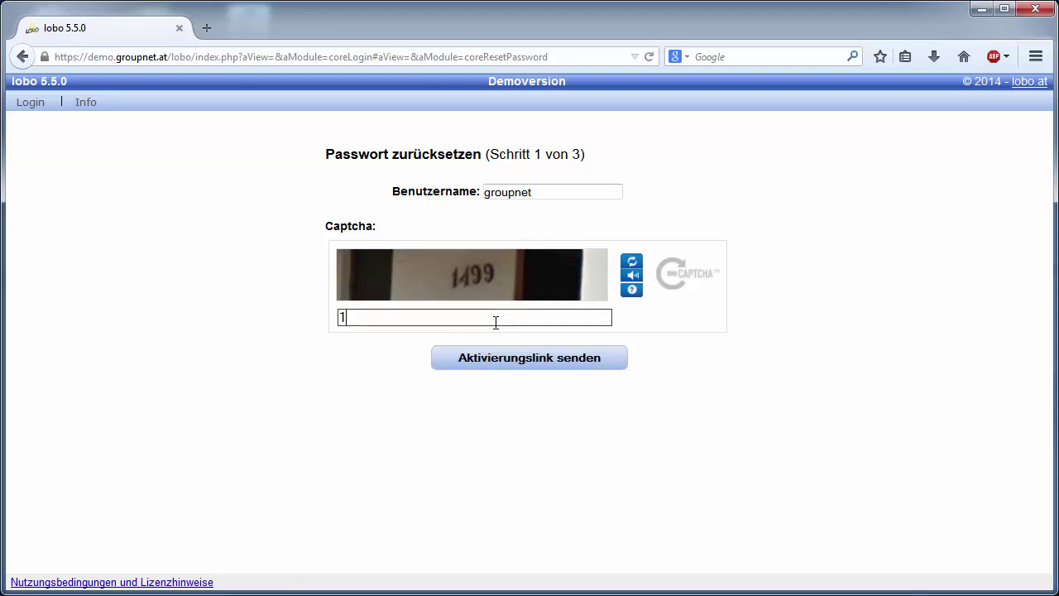
type("499")
left_click(504, 358)
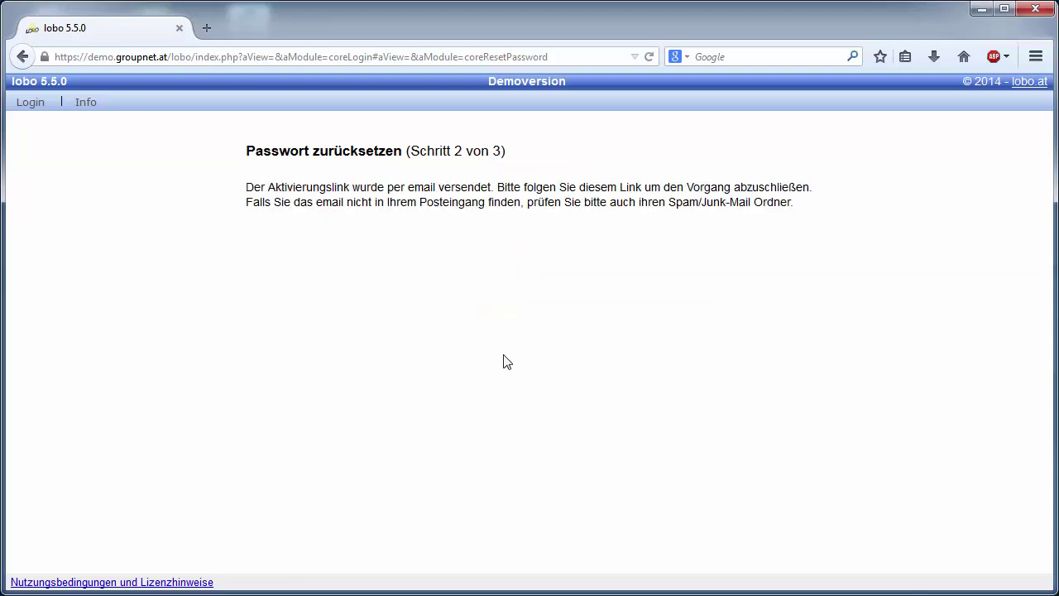
Step: In Thunderbird, open the Passwort Reset e-mail and follow its lobo reset link
key("alt+Tab")
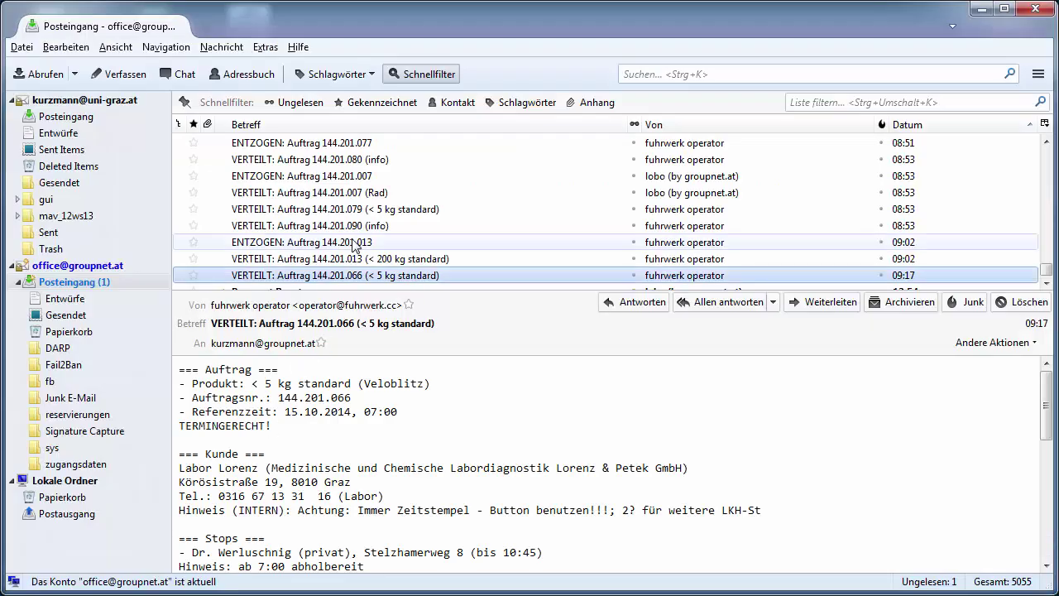
scroll(354, 245, "down", 1)
left_click(348, 274)
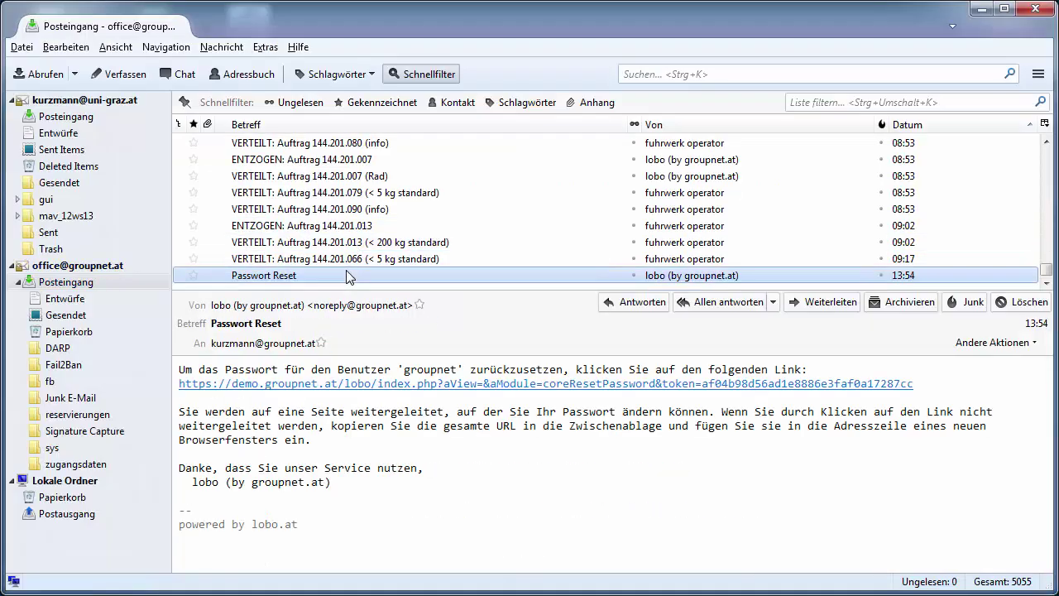
left_click(352, 384)
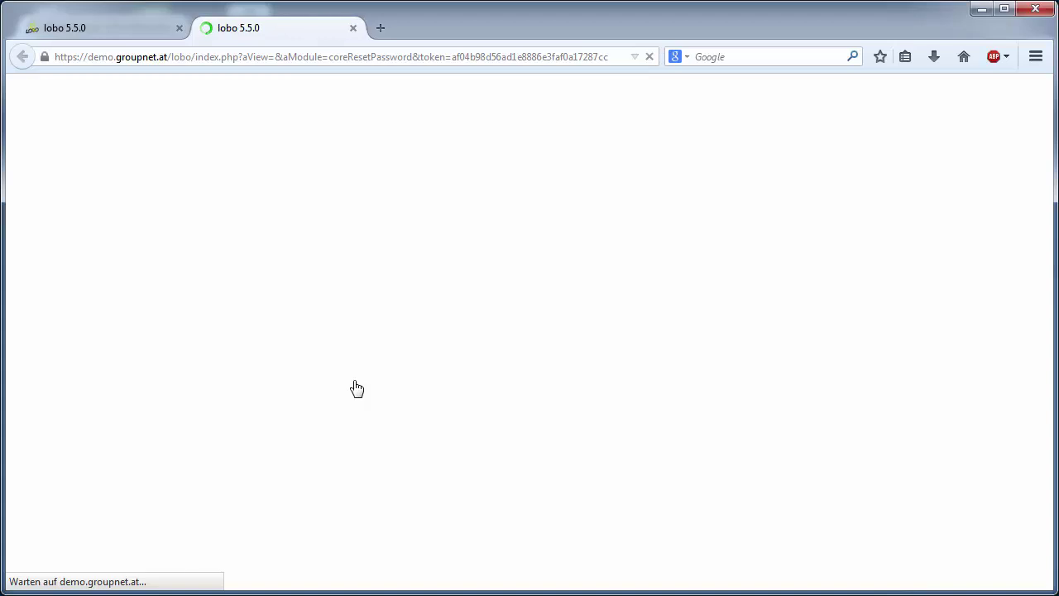
Step: Enter the new account password in the 'neues Passwort' field
left_click(536, 192)
type("••••••••")
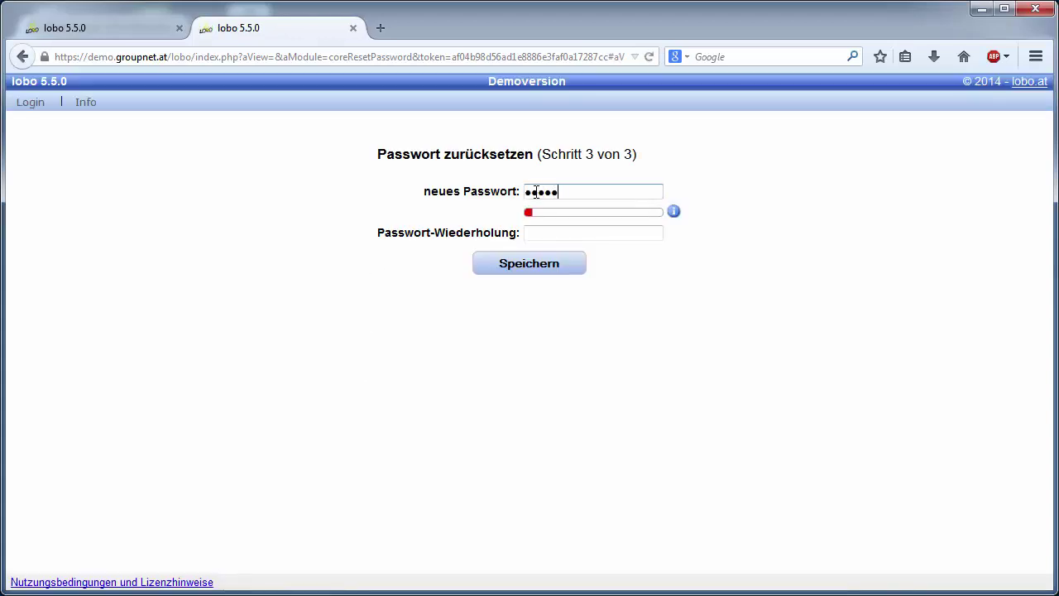
type("•••")
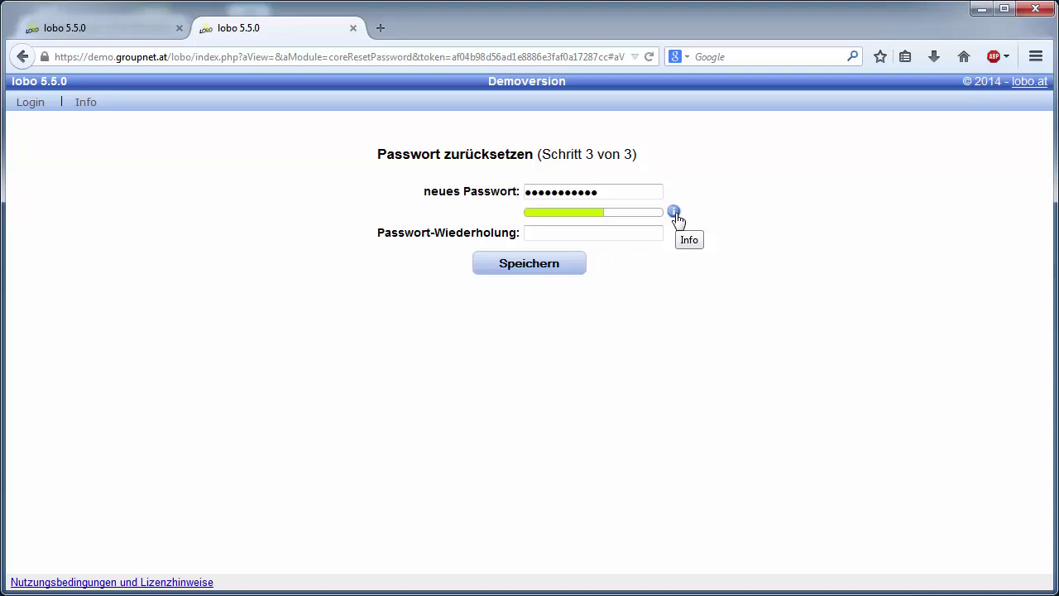
mouse_move(674, 220)
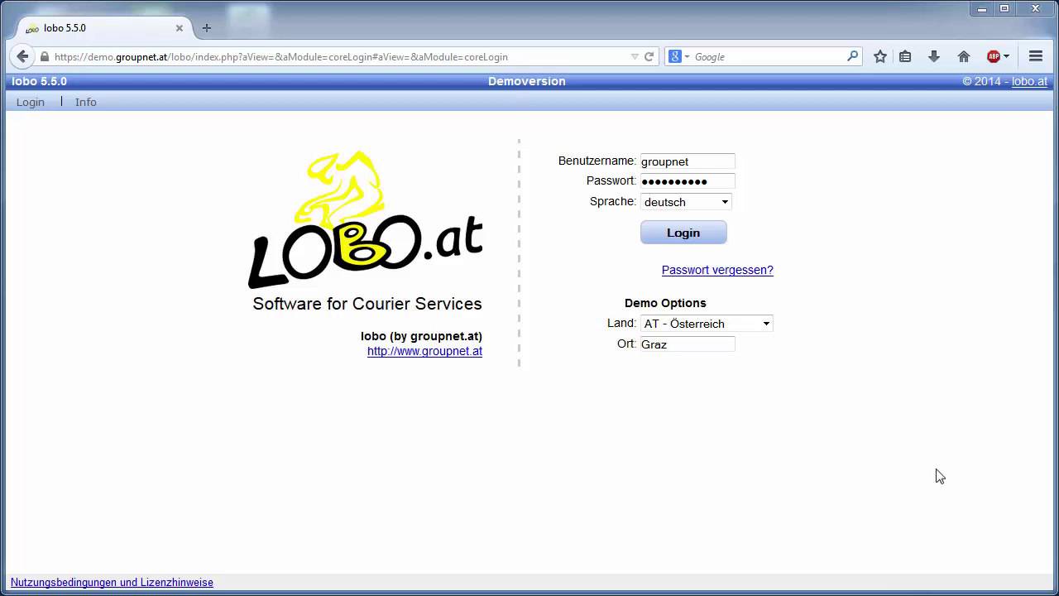
Step: Log in with the new password and start a new courier order via 'Neuer Auftrag'
left_click(699, 233)
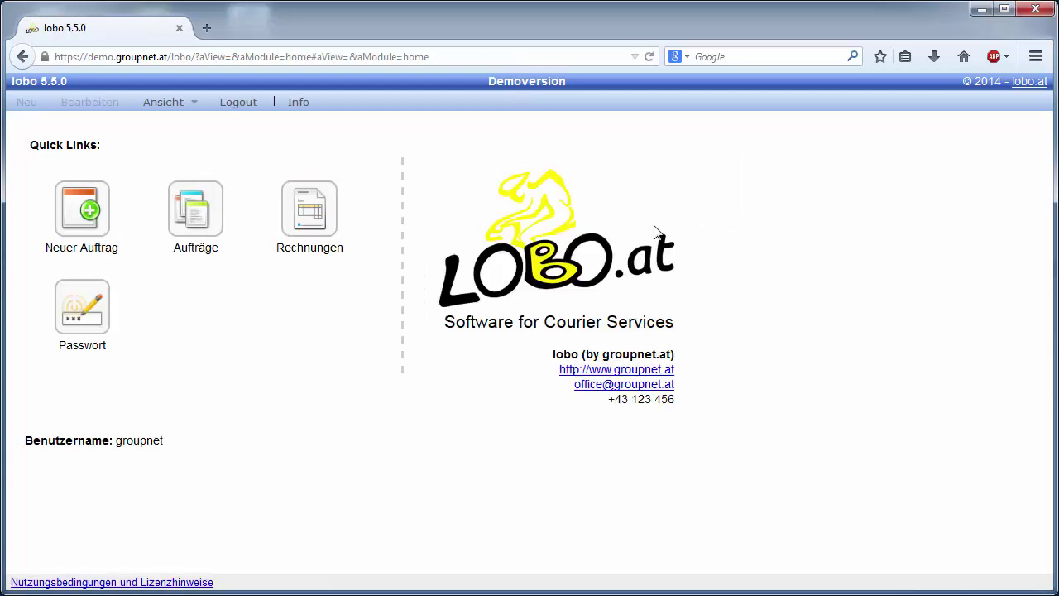
left_click(102, 323)
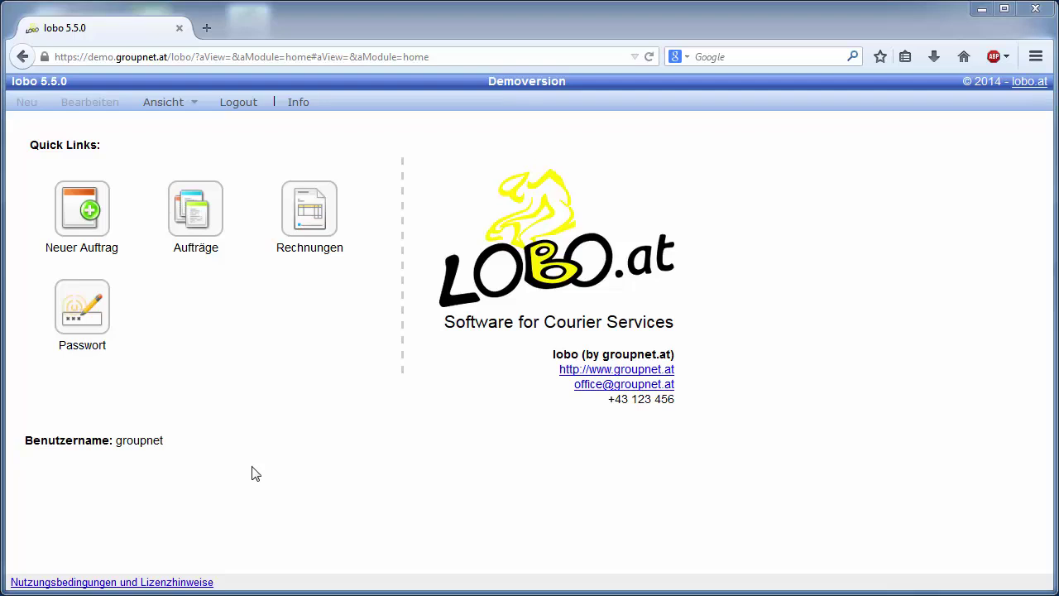
left_click(95, 229)
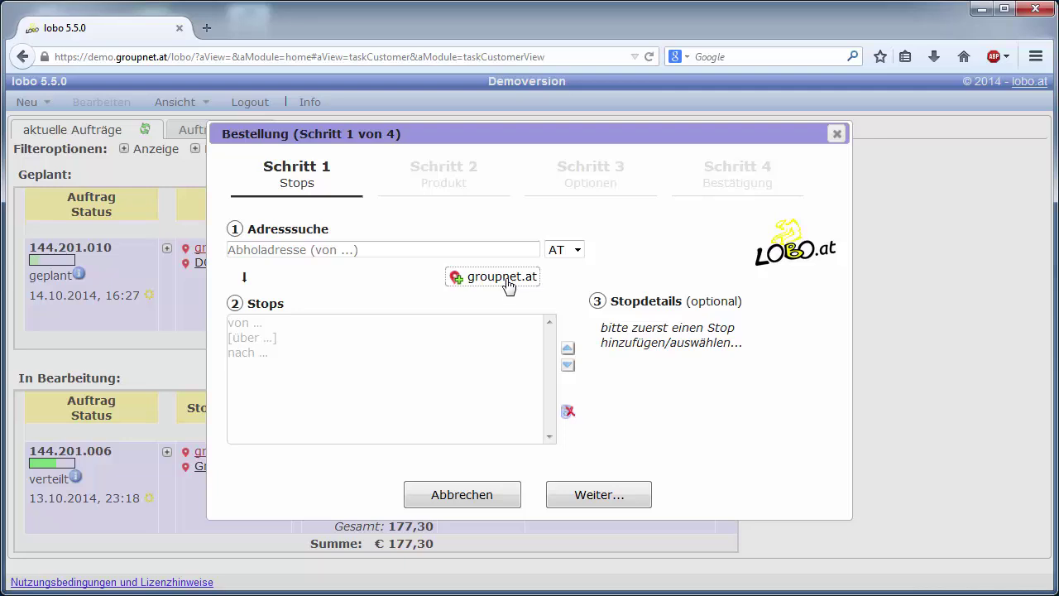
left_click(508, 285)
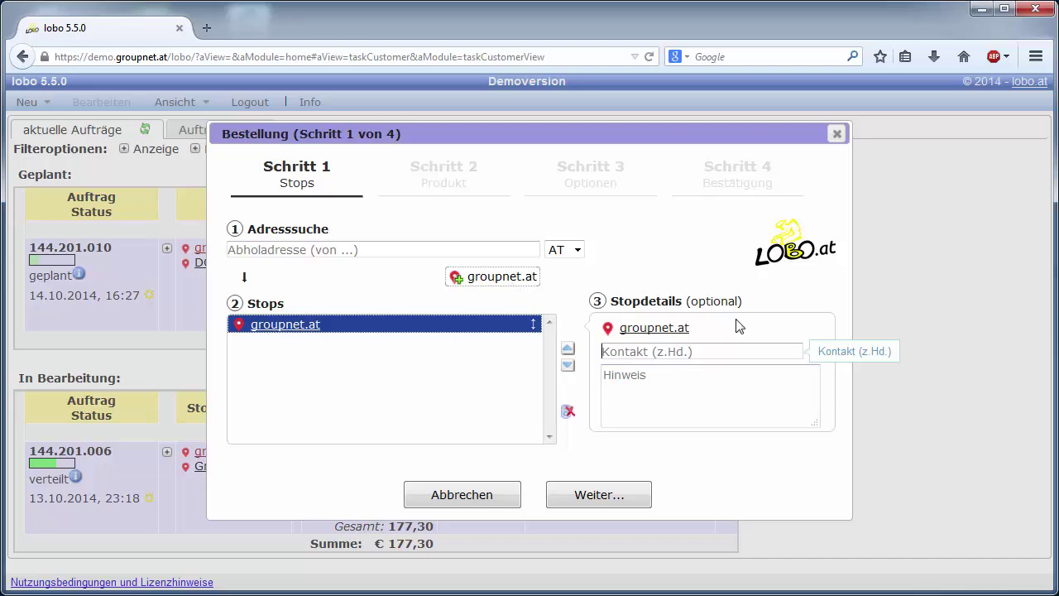
left_click(355, 250)
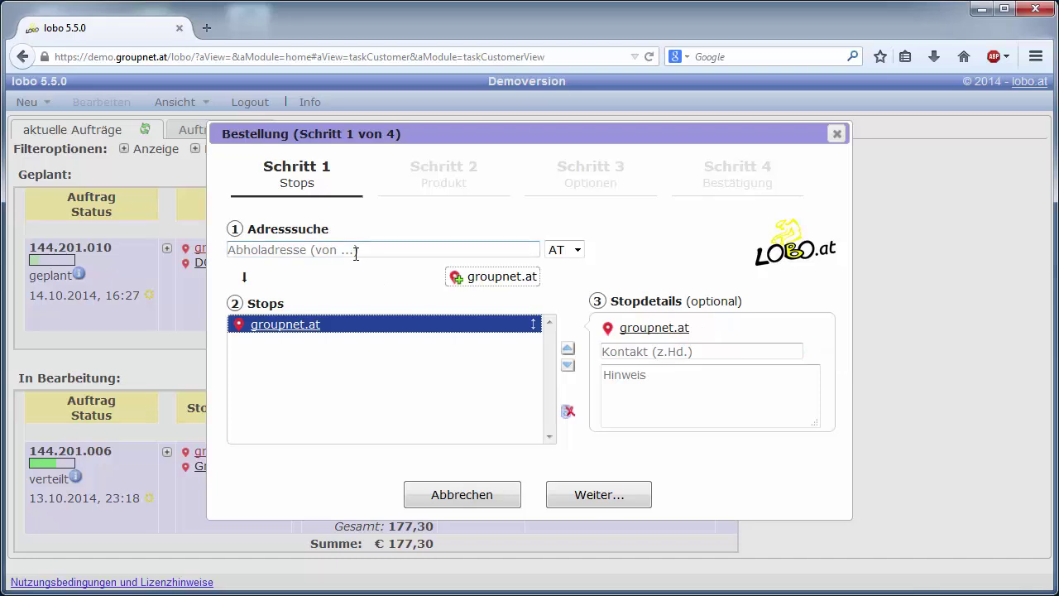
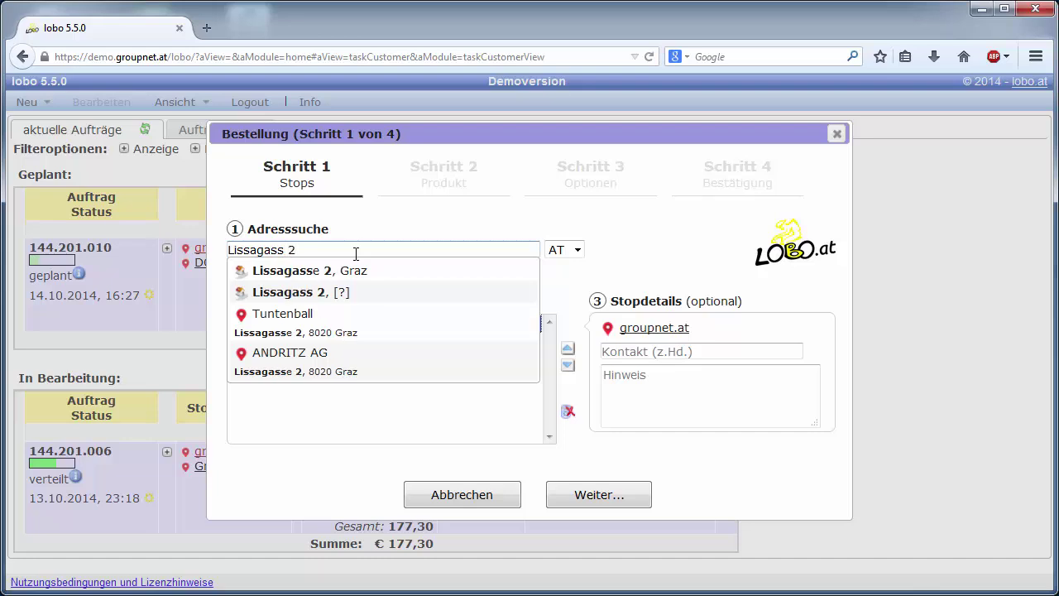
key("Down")
key("Return")
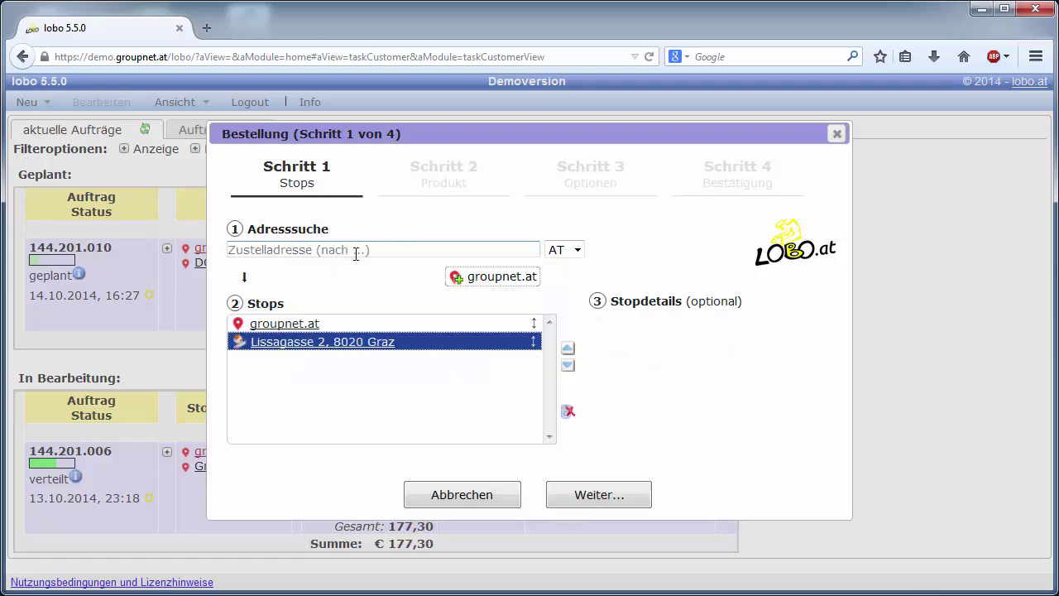
Step: Check both stops' details and continue to the product step
left_click(490, 325)
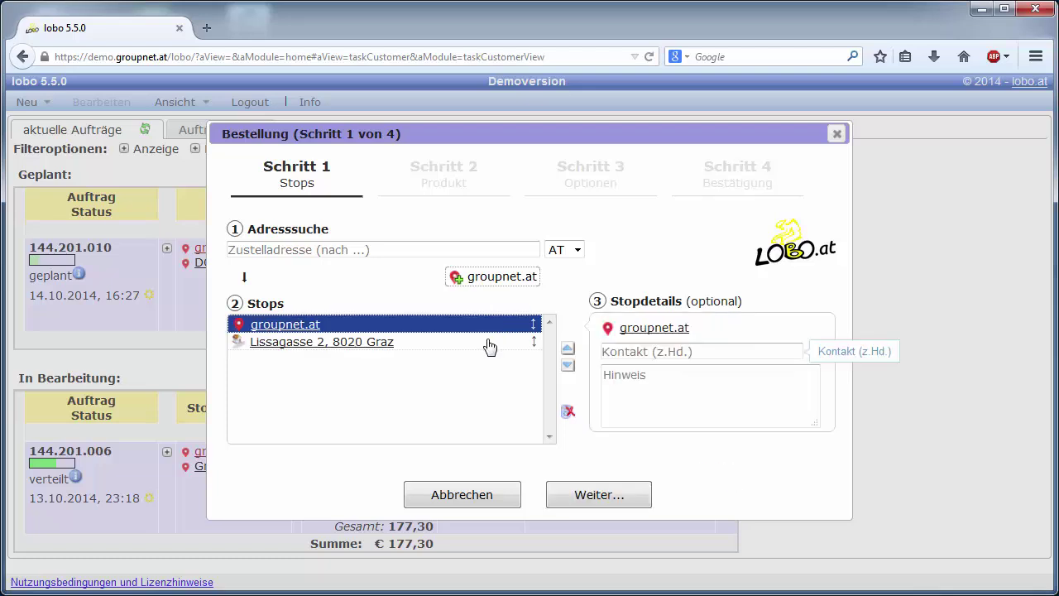
left_click(490, 342)
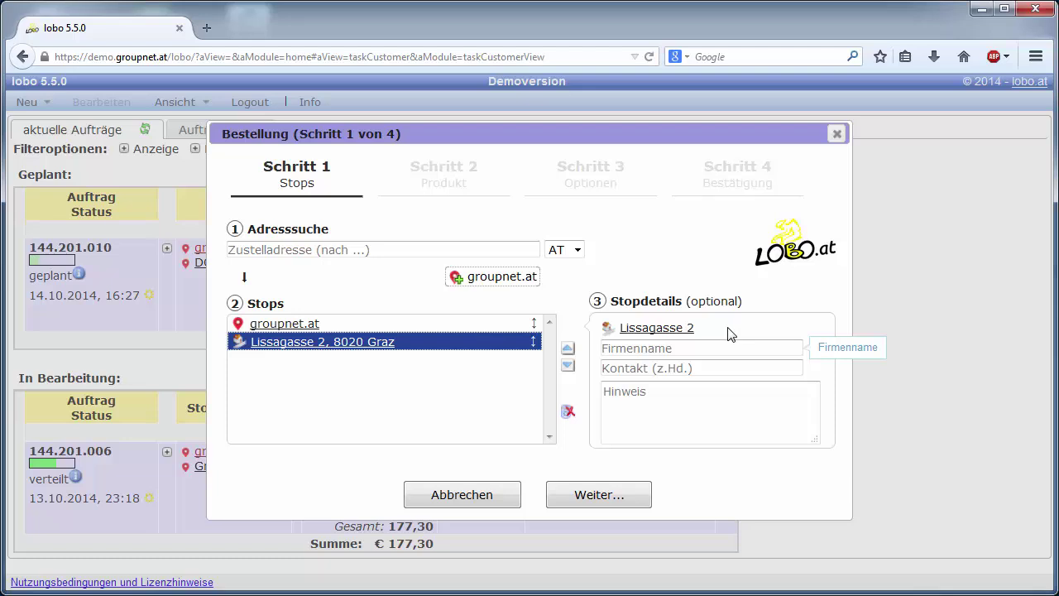
left_click(489, 324)
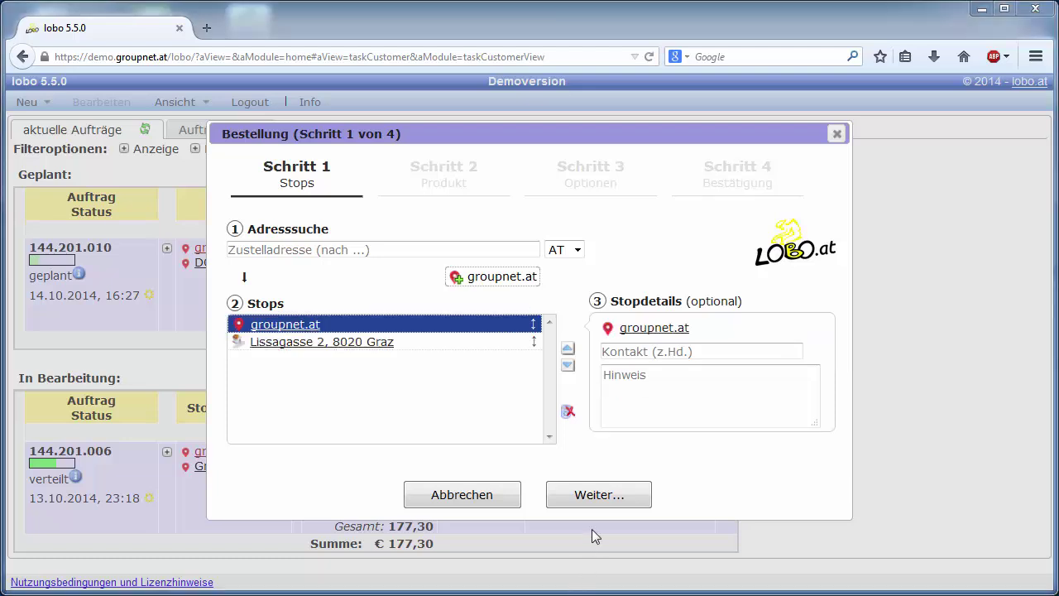
left_click(600, 501)
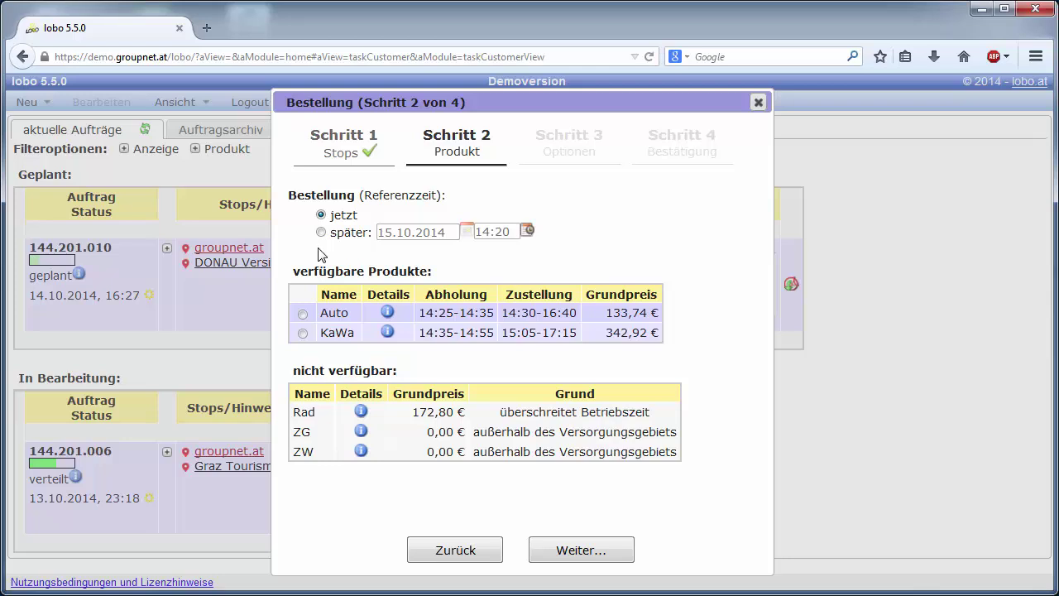
Step: Schedule the pickup for later at 21:20 and refresh the available products
left_click(326, 233)
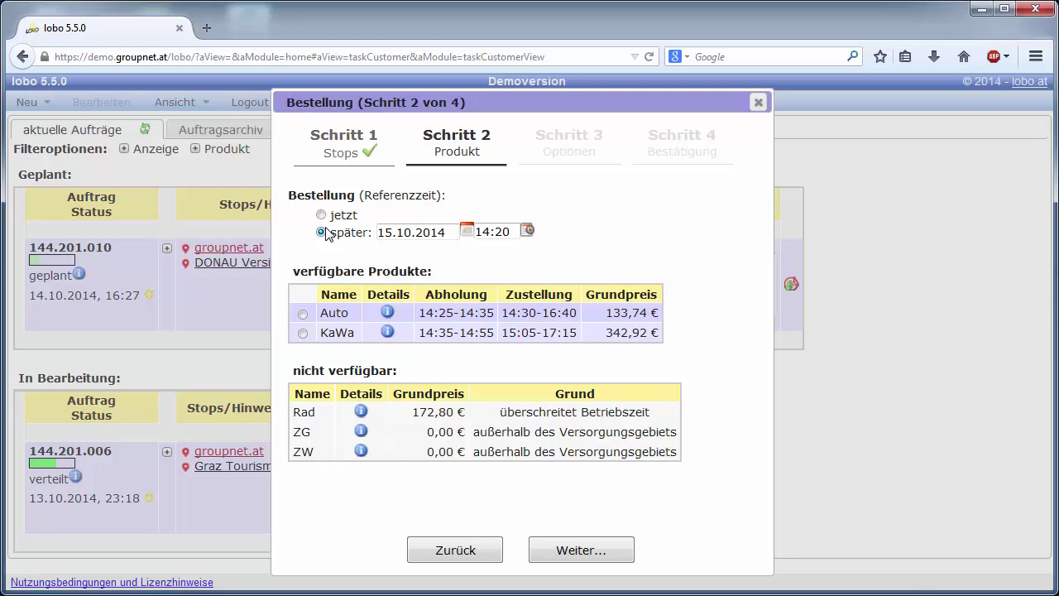
left_click(528, 231)
left_click_drag(630, 285, 661, 288)
left_click(643, 338)
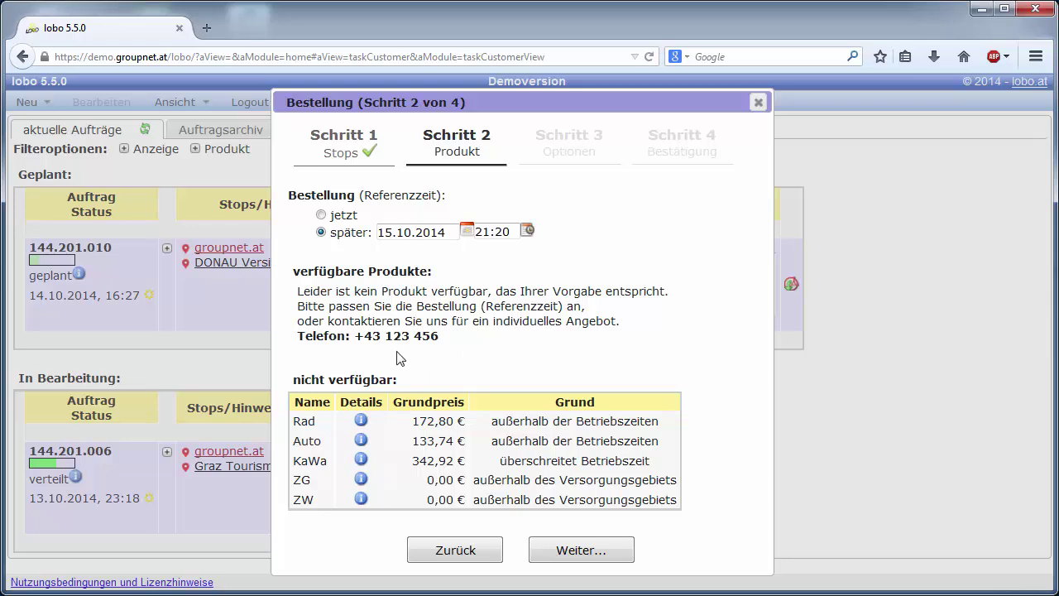
Step: Switch back to immediate pickup and continue with the Auto product at 133,74 €
left_click_drag(355, 336, 437, 338)
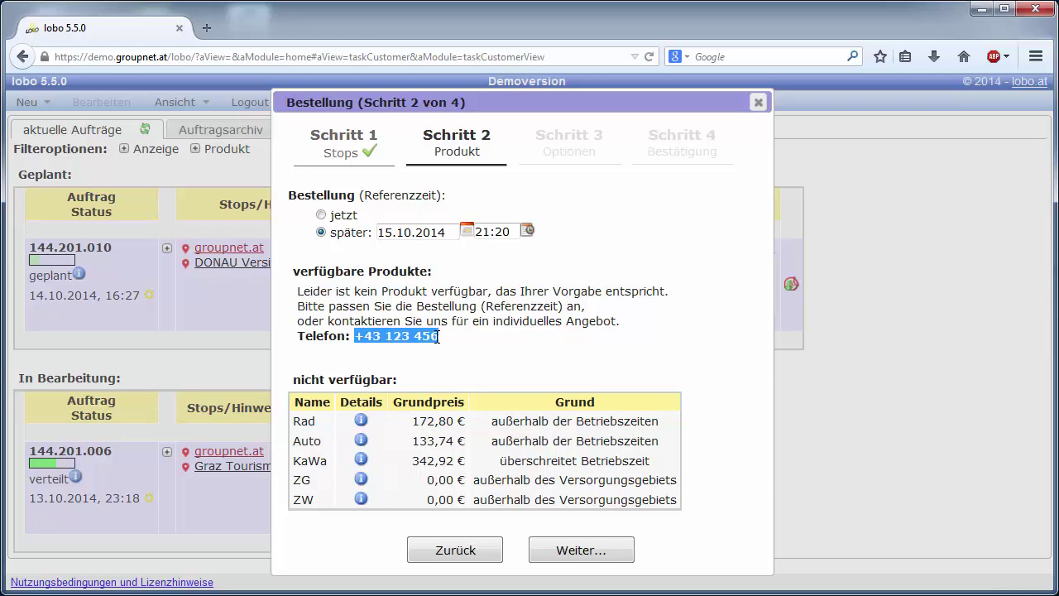
left_click(437, 337)
left_click(322, 214)
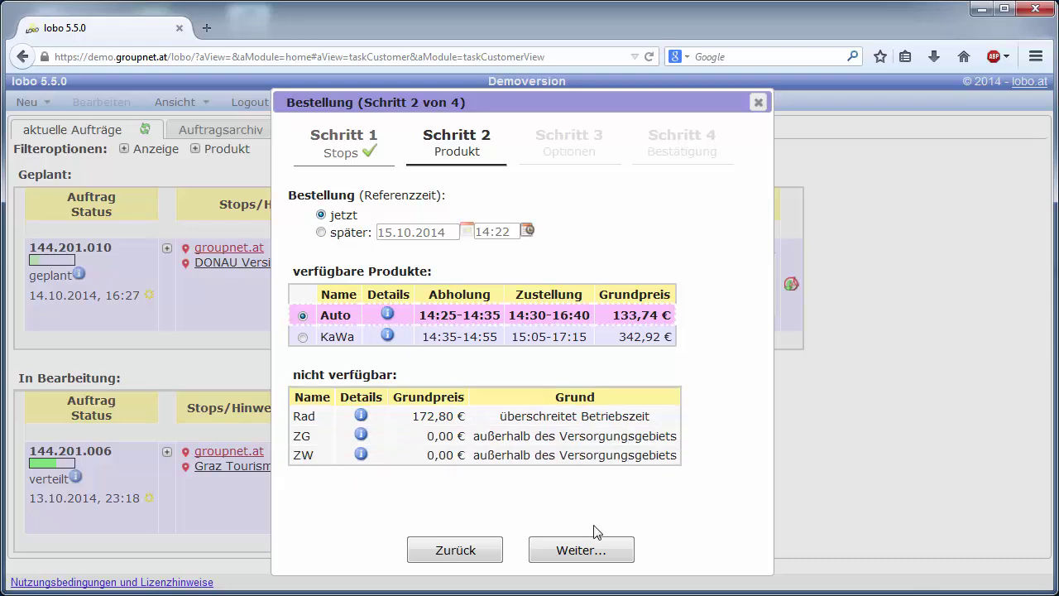
left_click(619, 546)
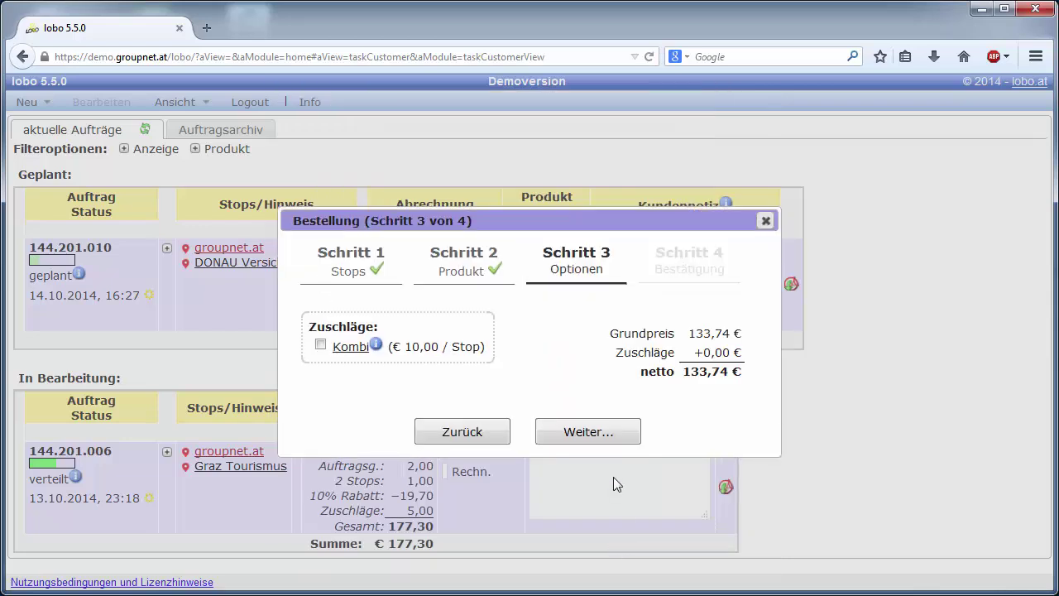
Step: Continue past the options and place the Auto order for 160,49 € gross
left_click(607, 433)
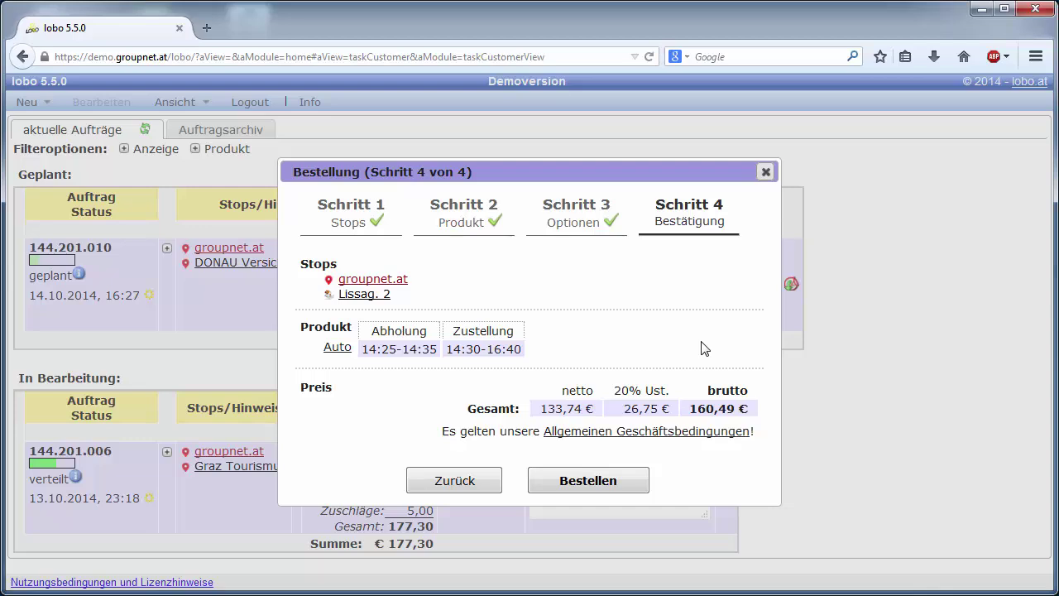
left_click(605, 486)
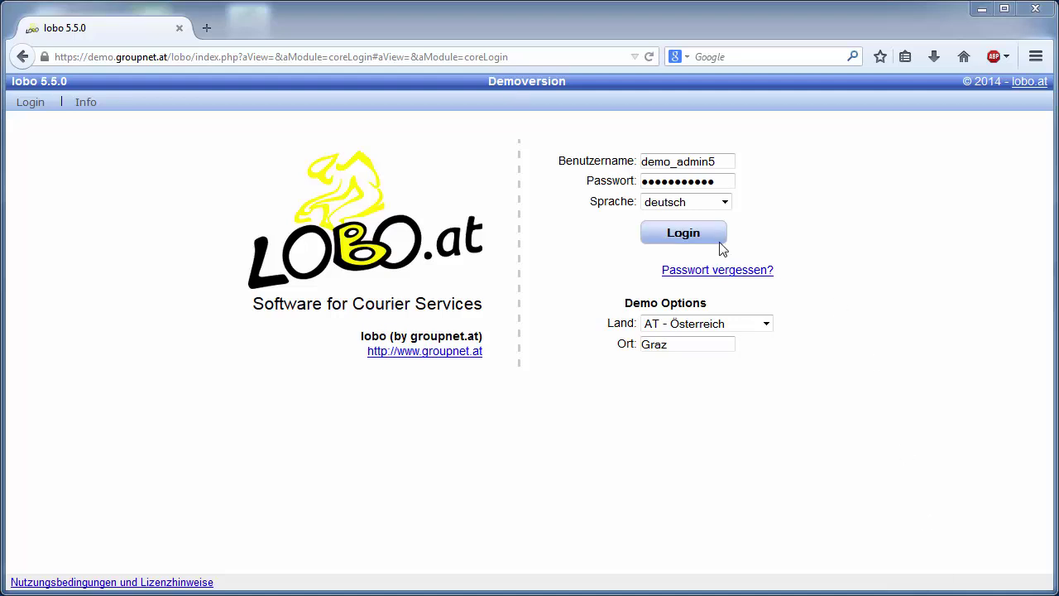
Step: Log in, start an order for customer groupnet.at, and add its address as the first stop
left_click(717, 240)
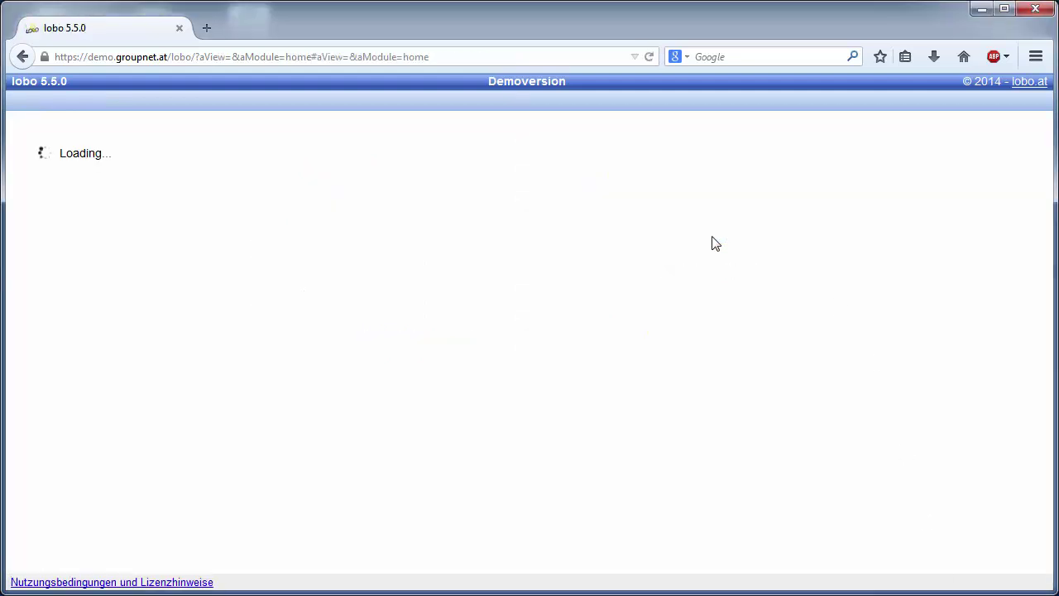
left_click(97, 217)
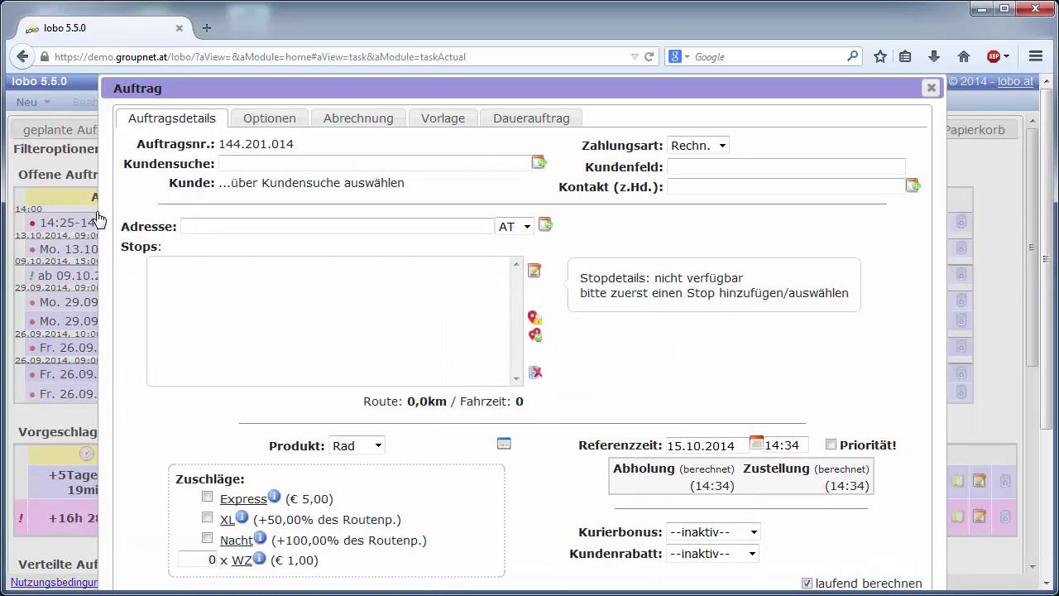
left_click(261, 162)
type("groupne")
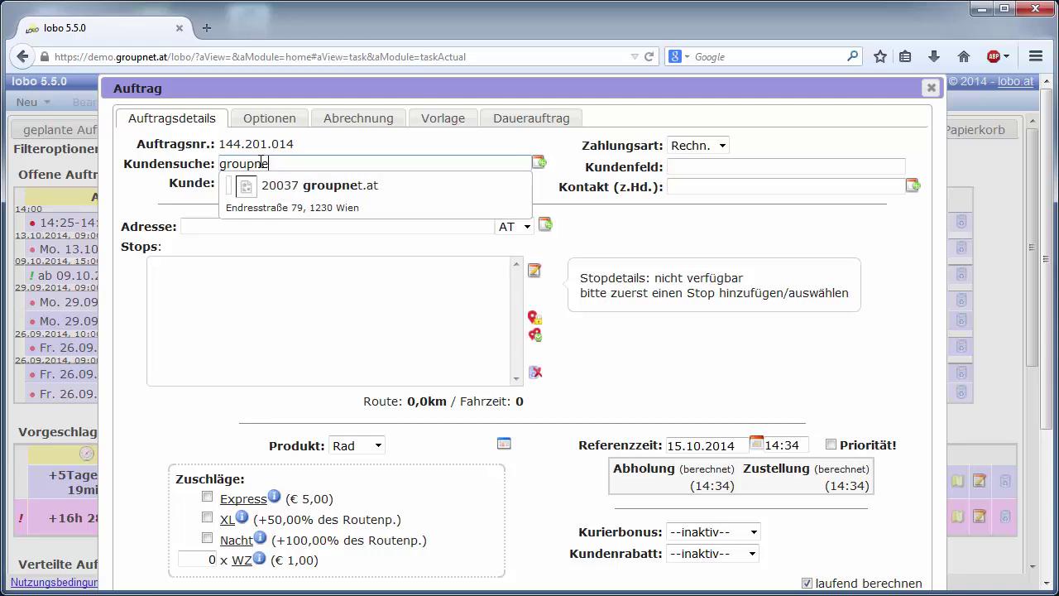
key("Down")
key("Return")
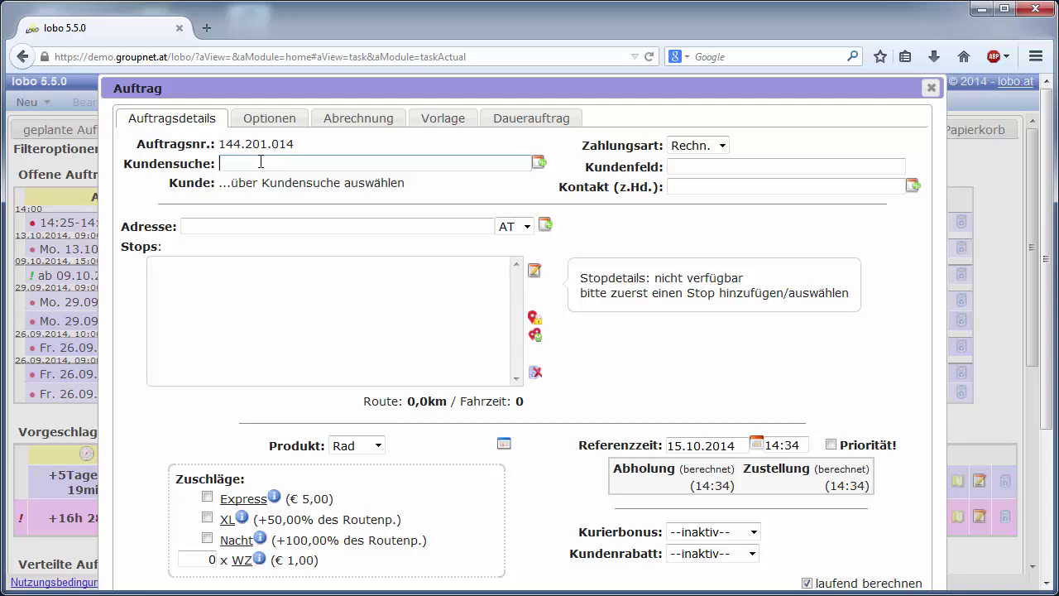
left_click(378, 183)
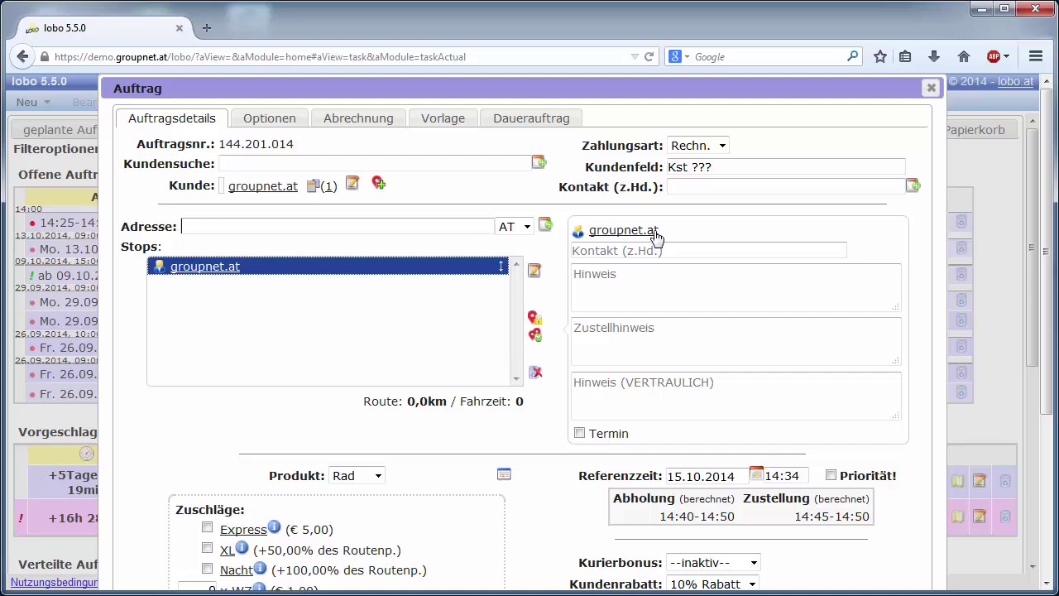
Step: Give the groupnet.at stop a fixed appointment at 14:00
left_click(580, 434)
left_click(761, 436)
type("14:00")
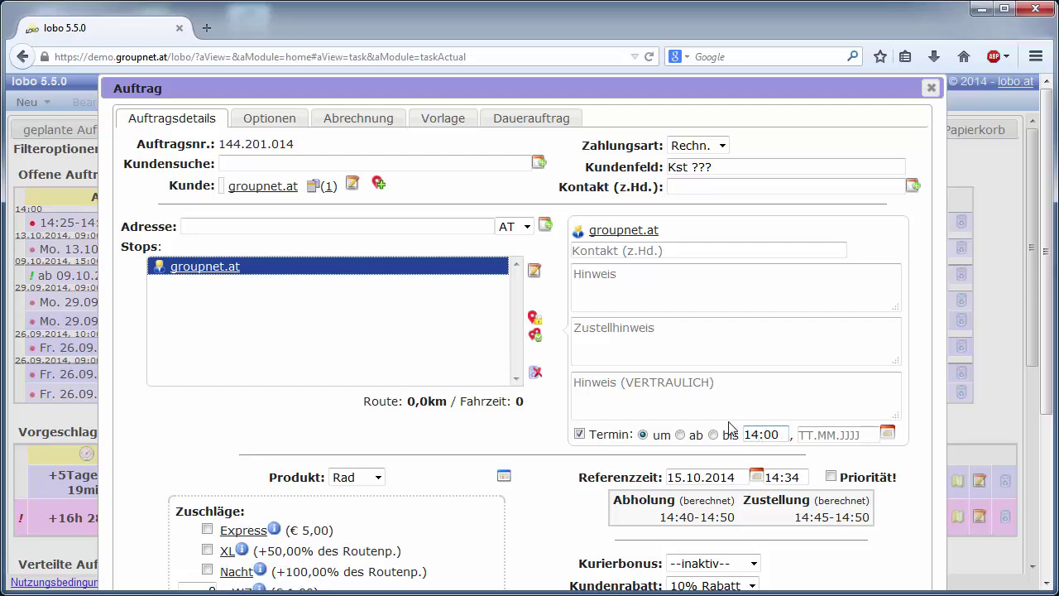
left_click(529, 449)
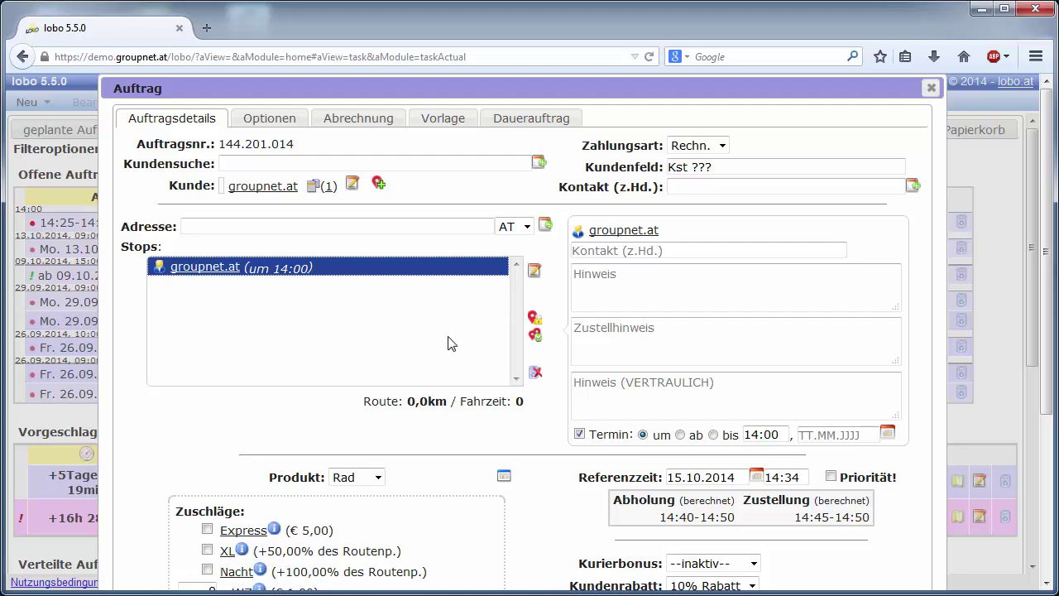
Step: Open the stop's place details and start shortening its Kürzel to 'groupnet'
left_click(540, 275)
left_click(547, 187)
key("BackSpace")
key("BackSpace")
key("BackSpace")
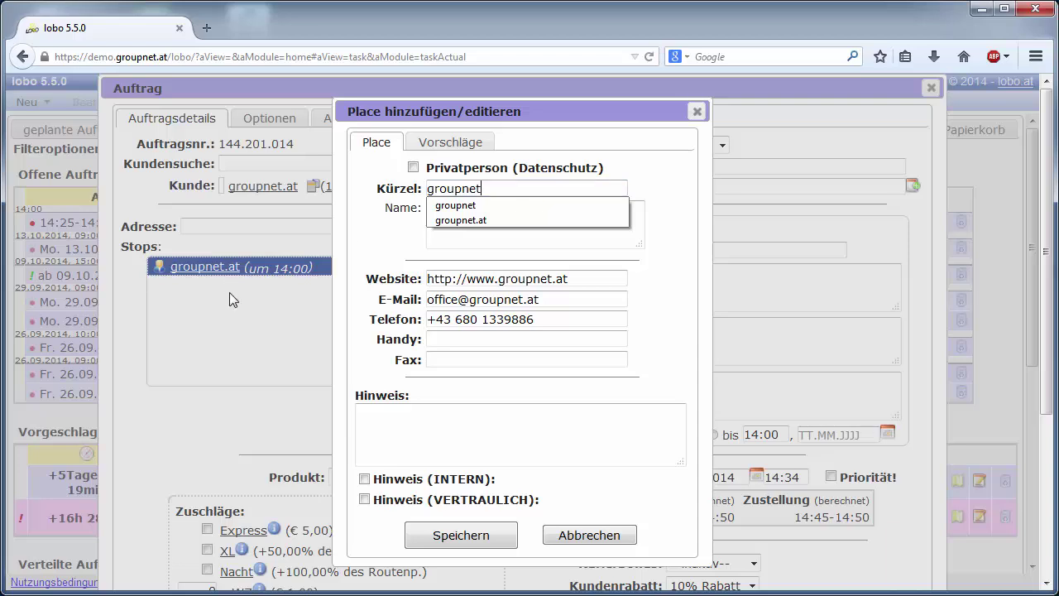
Step: Pick 'groupnet' as the Kürzel and save the place details
left_click(446, 205)
left_click(473, 534)
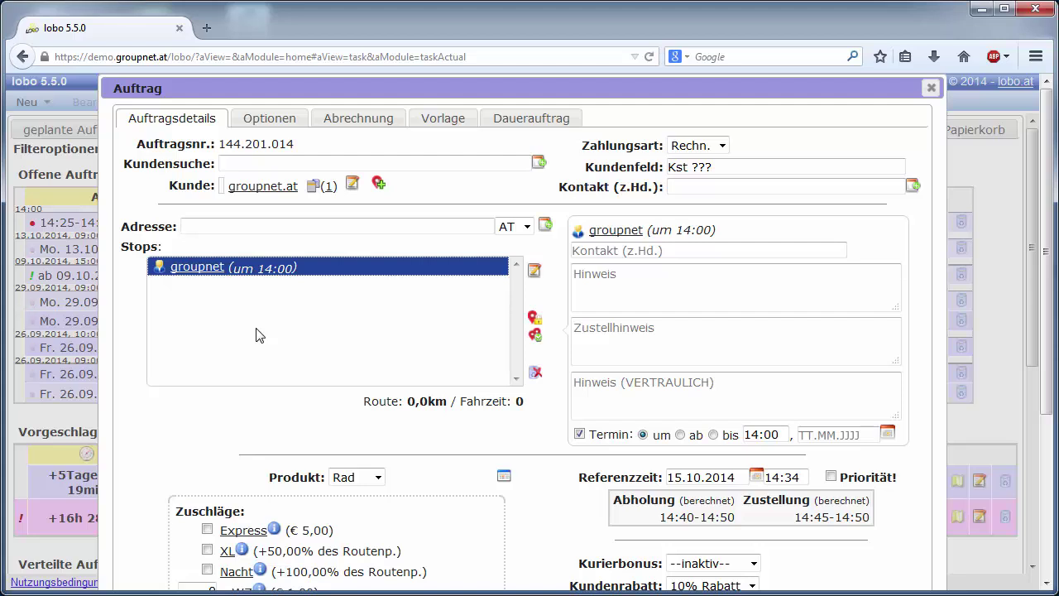
Step: Add Oeverseegasse 28, 8020 Graz as a second stop and open its place details
left_click(248, 226)
type("Oeve ")
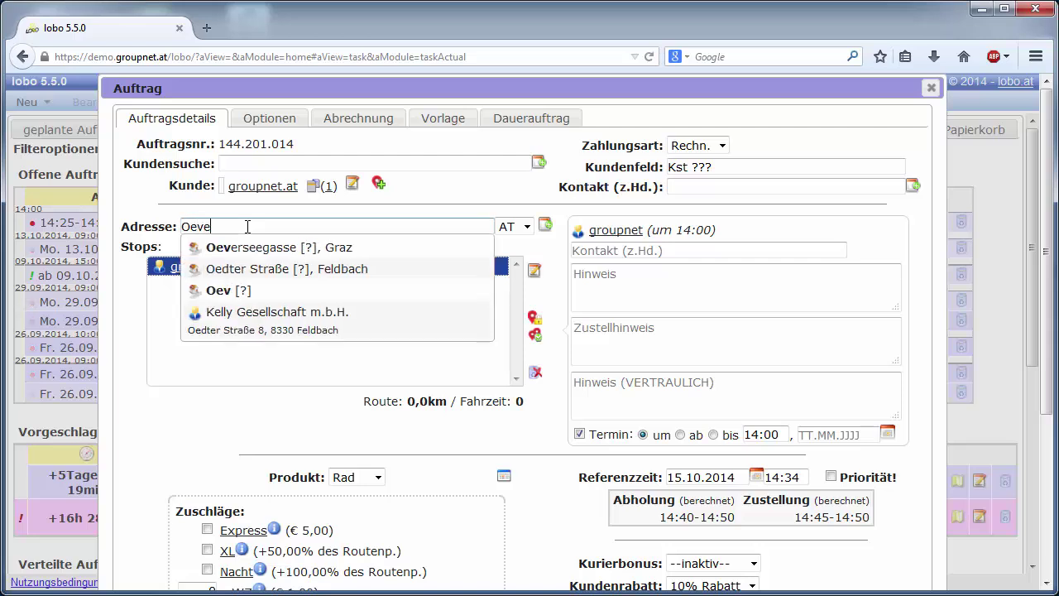
type("28")
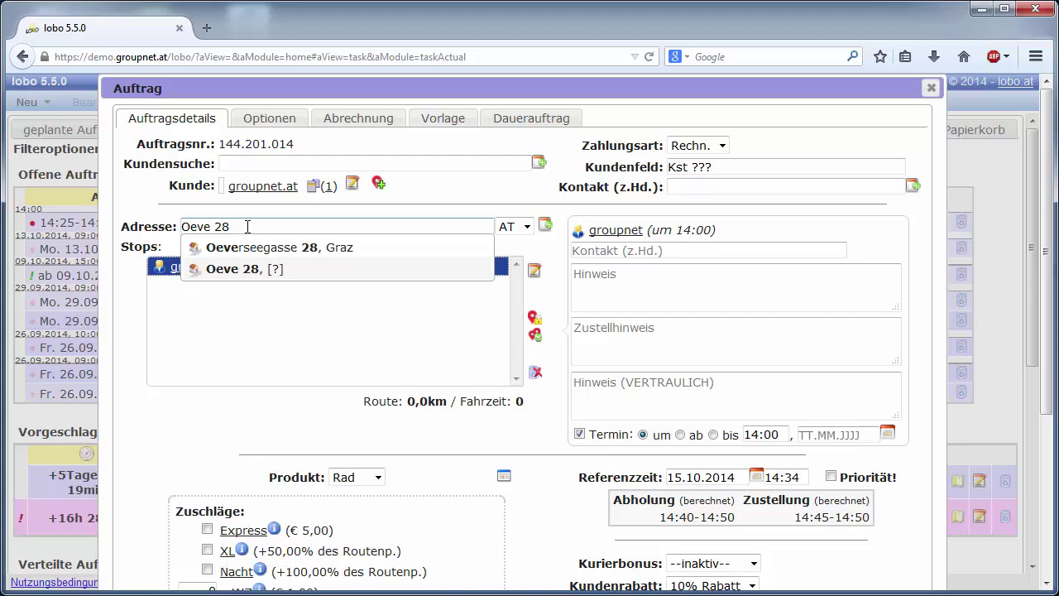
key("Return")
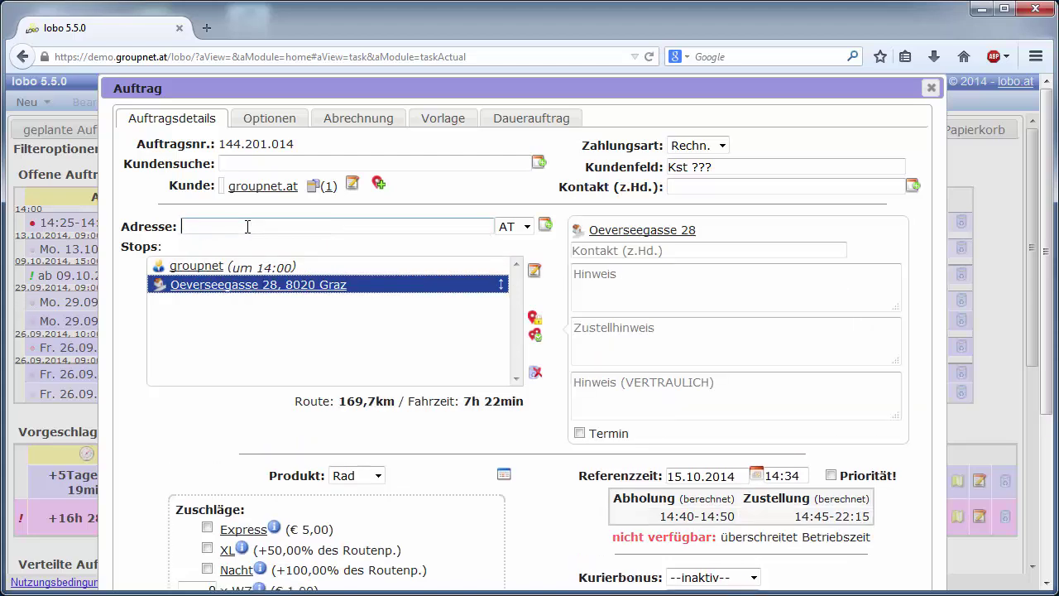
left_click(536, 273)
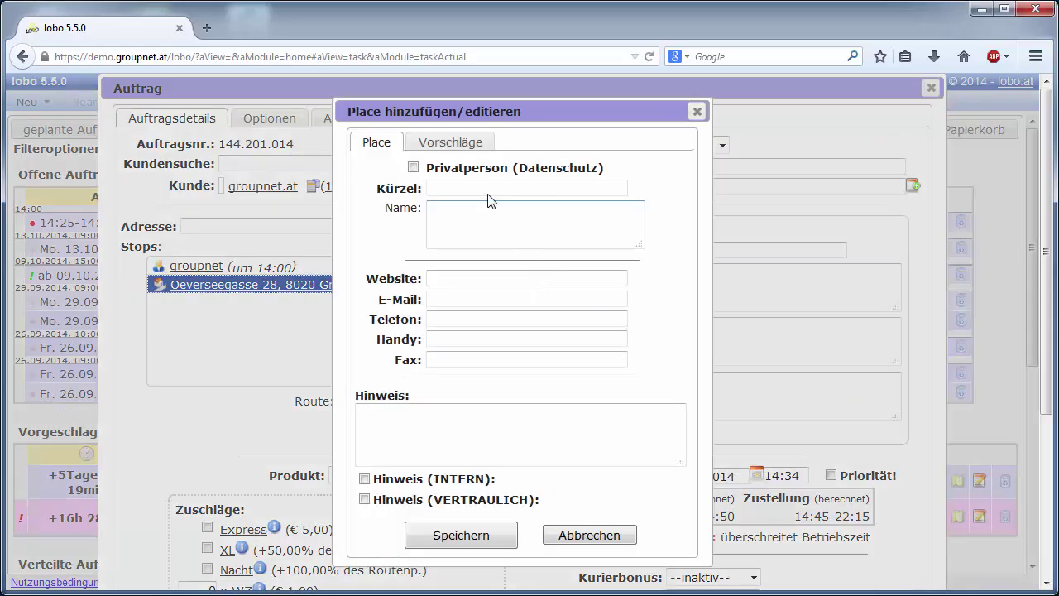
Step: Name the Oeverseegasse stop 'Bundesgymnasium Oeversee' and save its place details
left_click(484, 216)
type("Bundesgymnasium Oeversee")
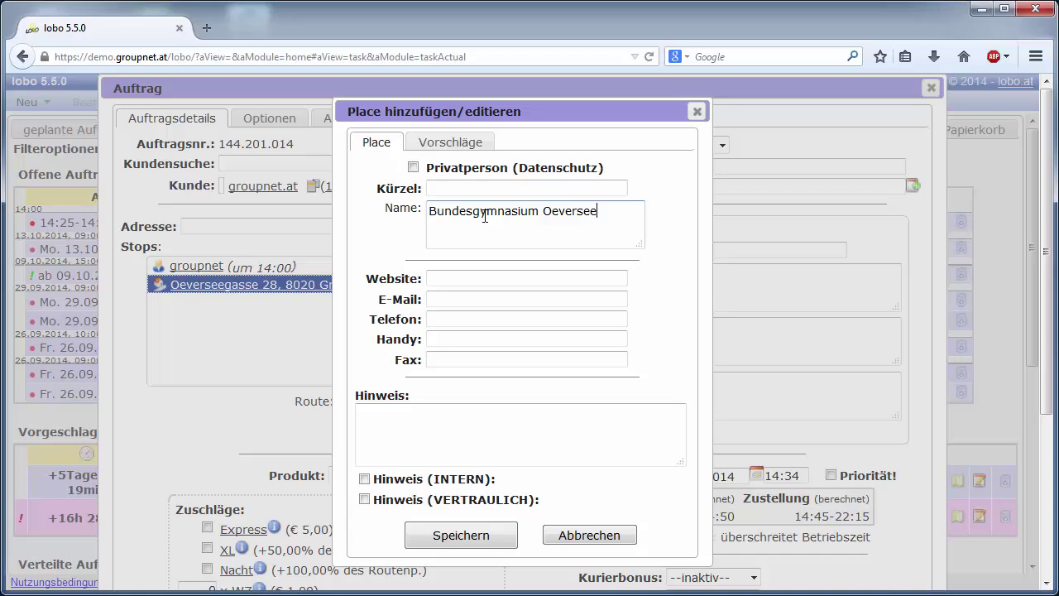
left_click(450, 538)
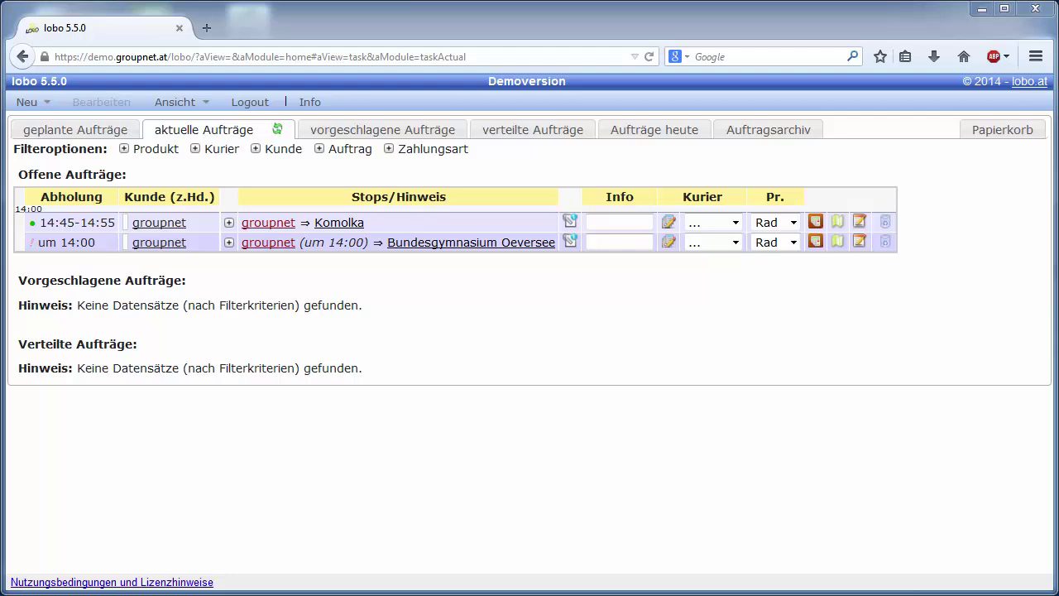
Step: Copy the public Status link address of the groupnet ⇒ Komolka order
left_click(859, 223)
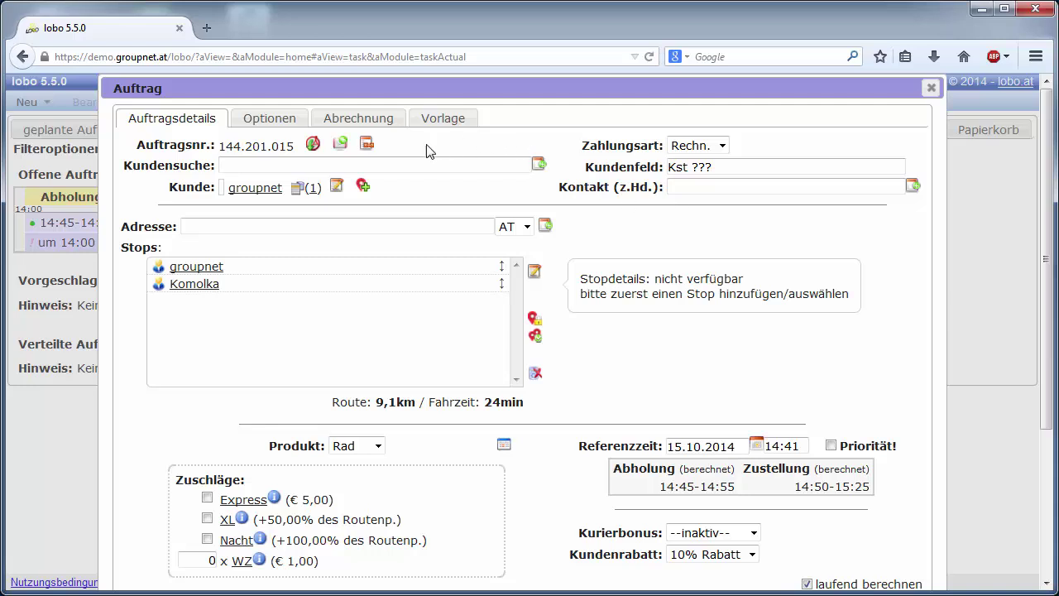
left_click(367, 146)
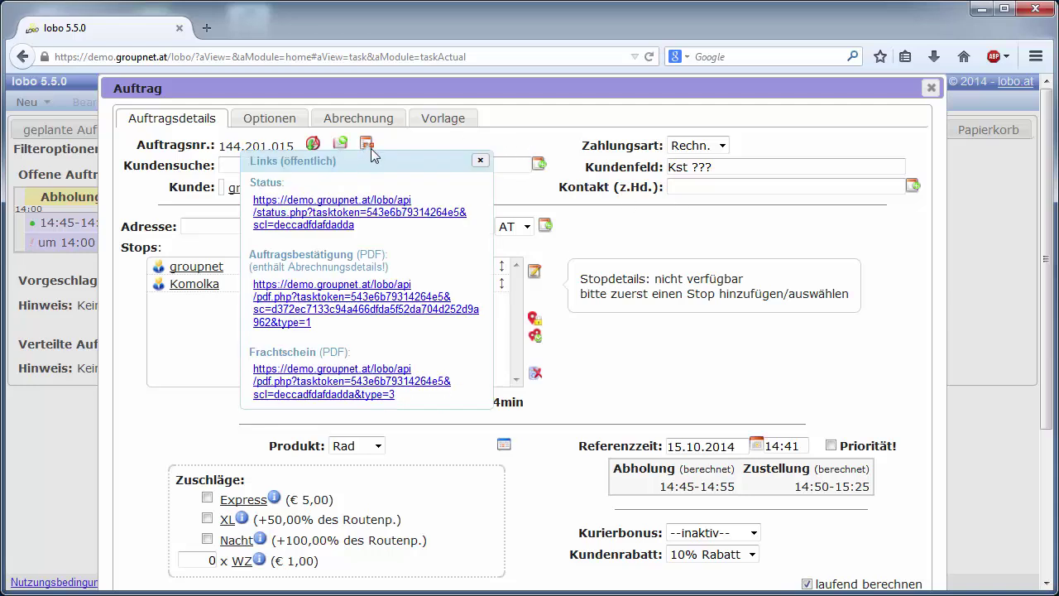
right_click(385, 217)
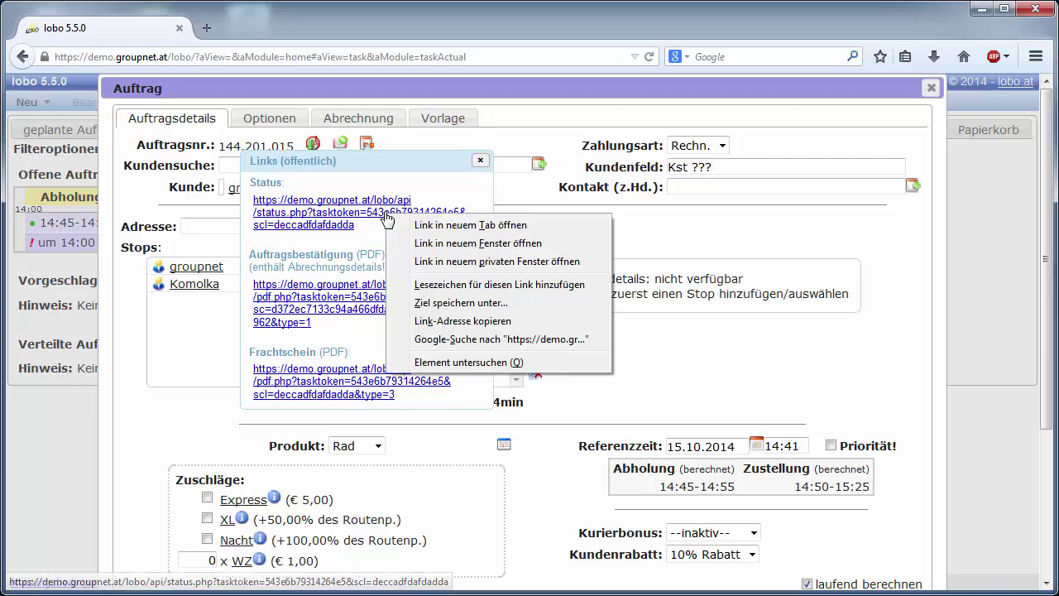
left_click(451, 321)
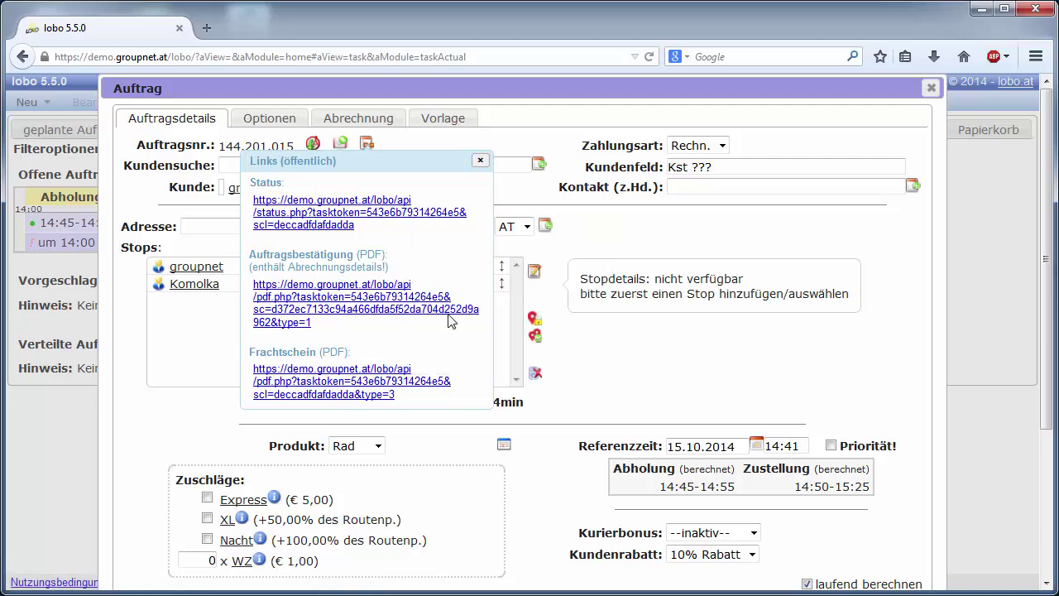
left_click(584, 235)
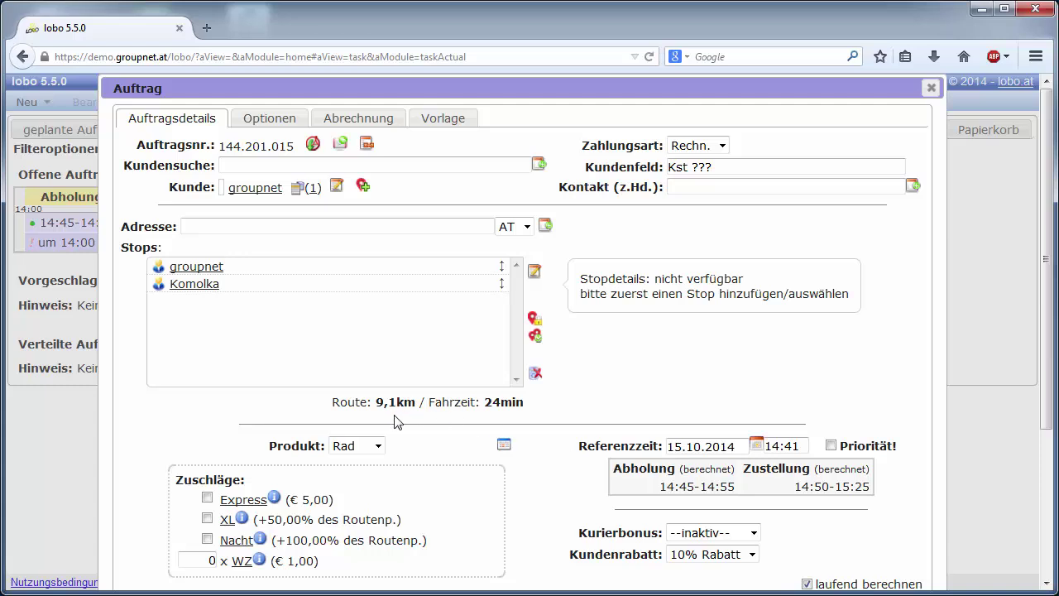
Step: Add the Express surcharge, reverse the stops to Komolka ⇒ groupnet, and show the Optionen tab
left_click(207, 499)
left_click(534, 337)
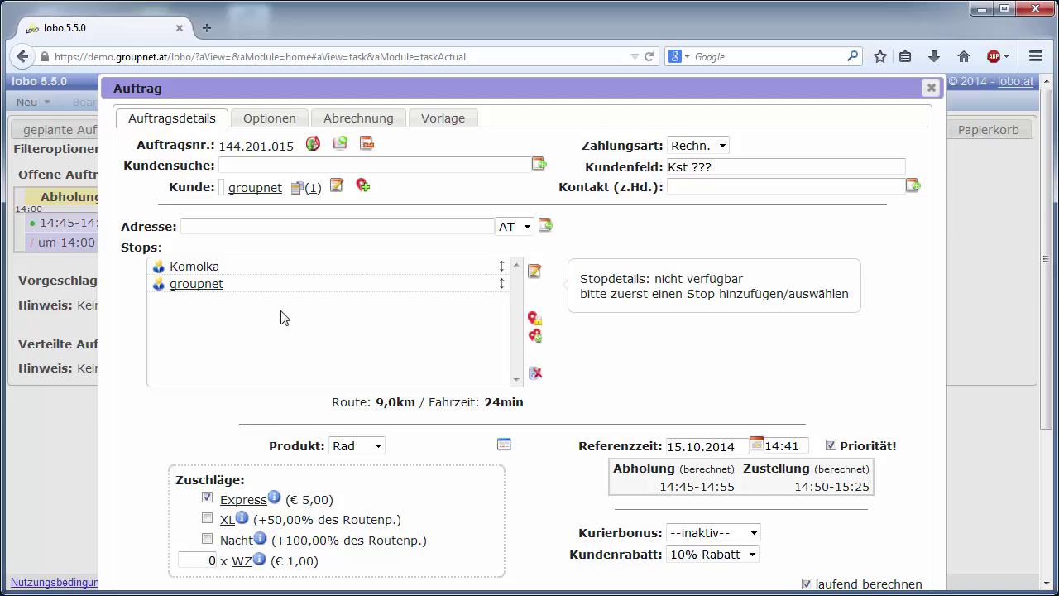
left_click(266, 121)
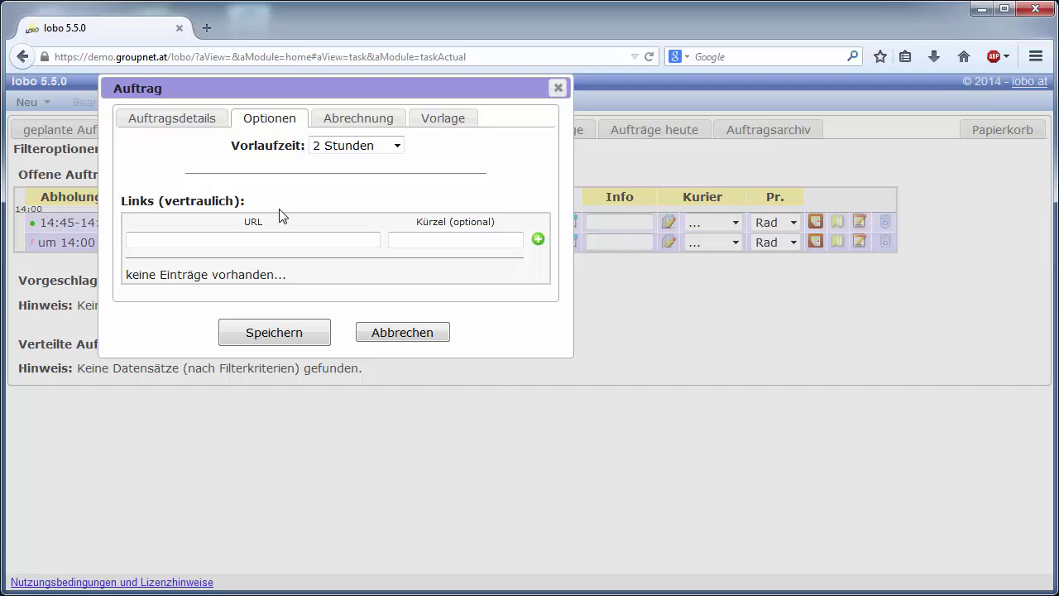
left_click(261, 234)
left_click(397, 239)
left_click(317, 241)
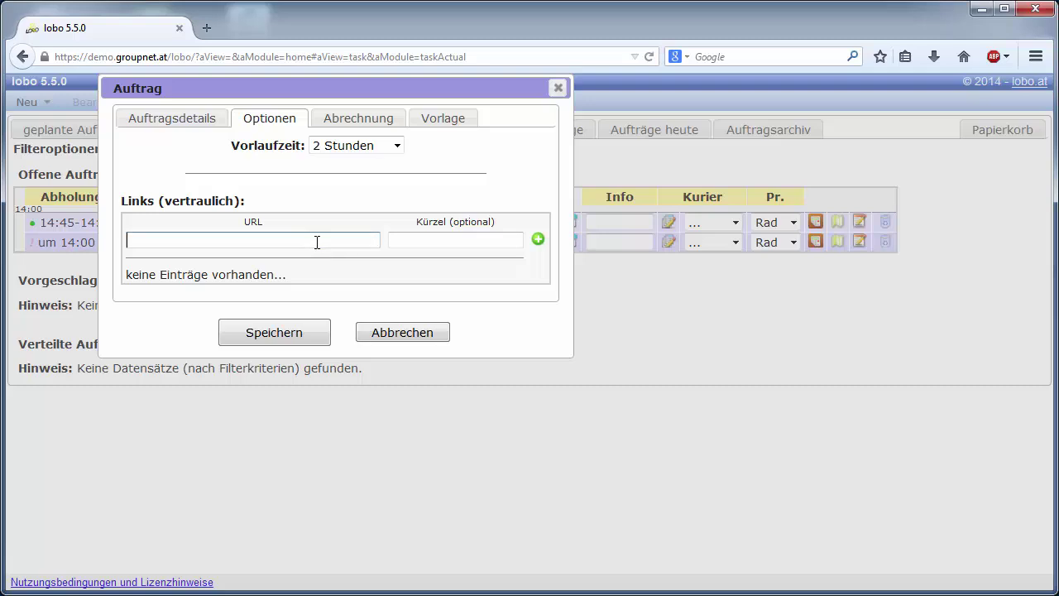
type("http://www.lobo.at")
left_click(418, 241)
type("HP")
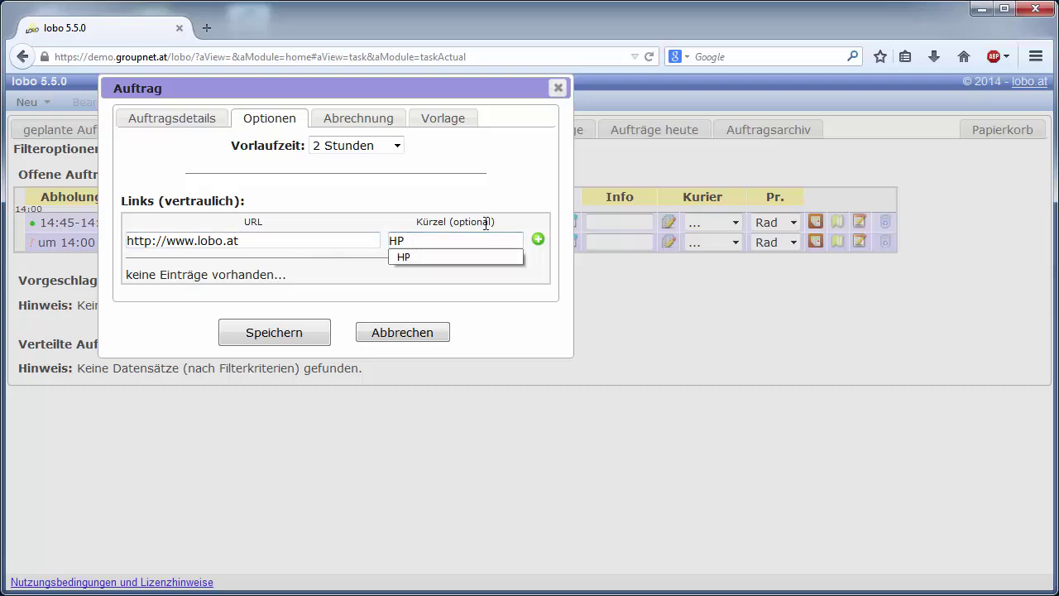
left_click(537, 241)
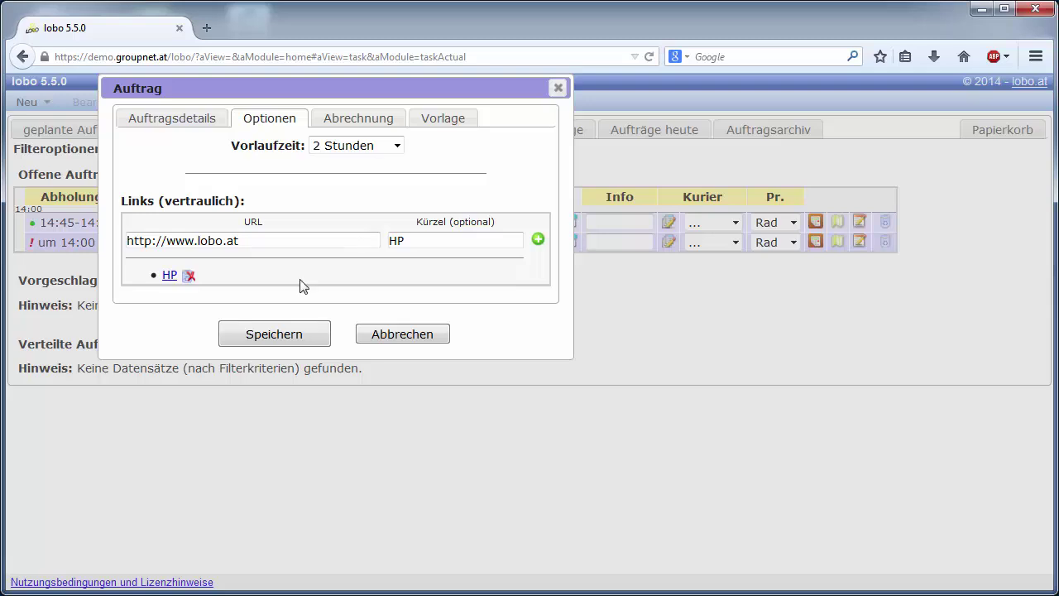
left_click(289, 333)
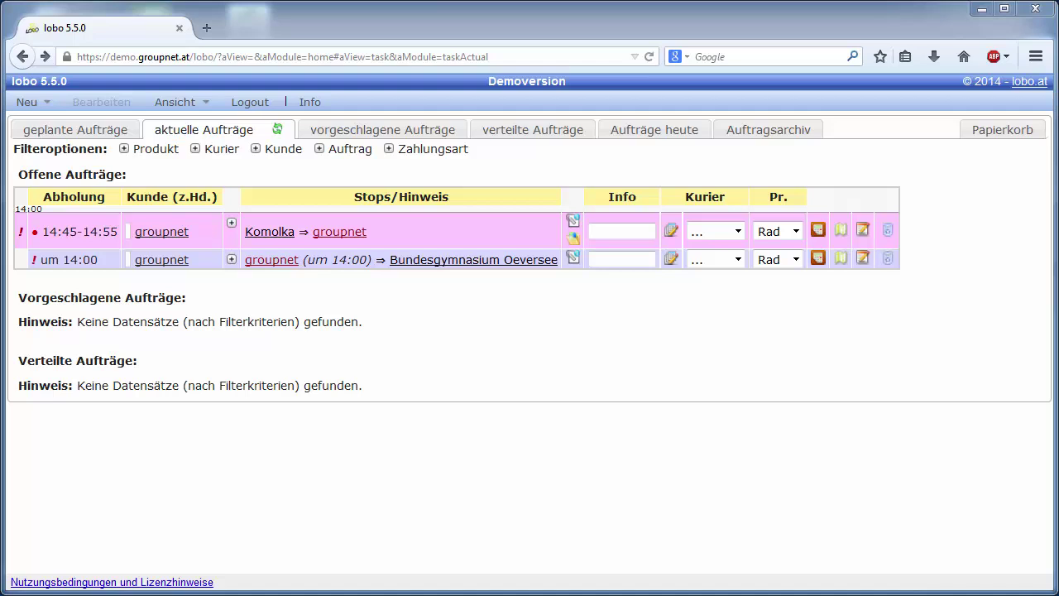
Step: In the Zuschläge settings, make the Express surcharge trigger order priority
left_click(175, 103)
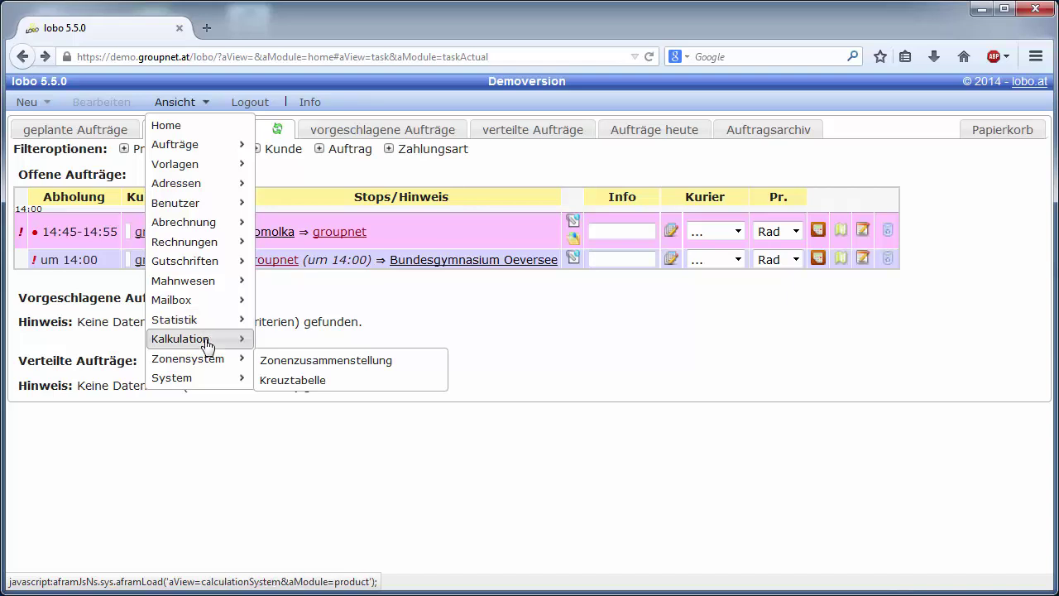
mouse_move(206, 344)
left_click(306, 401)
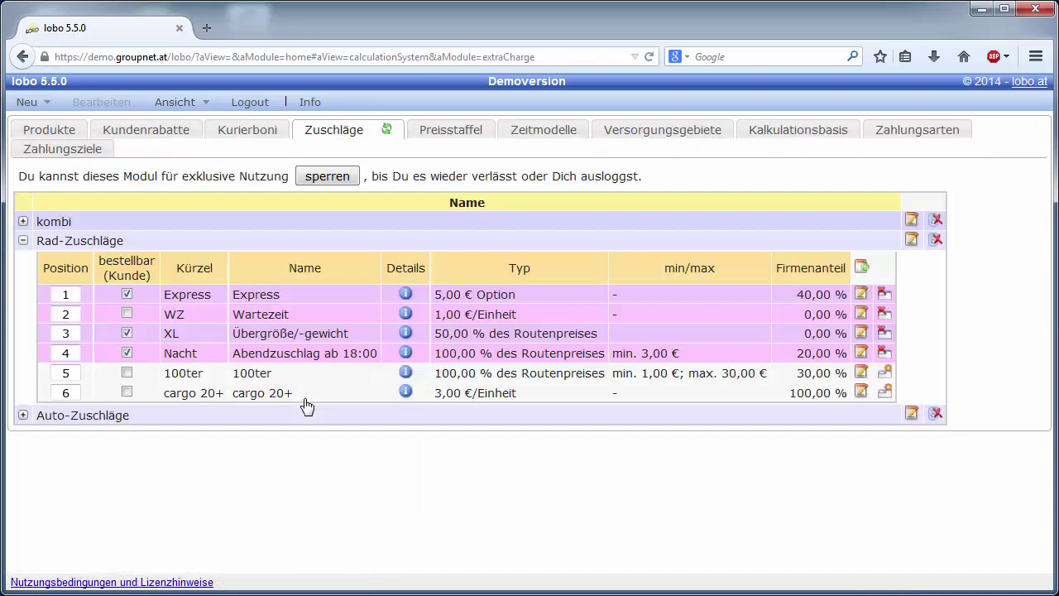
left_click(859, 294)
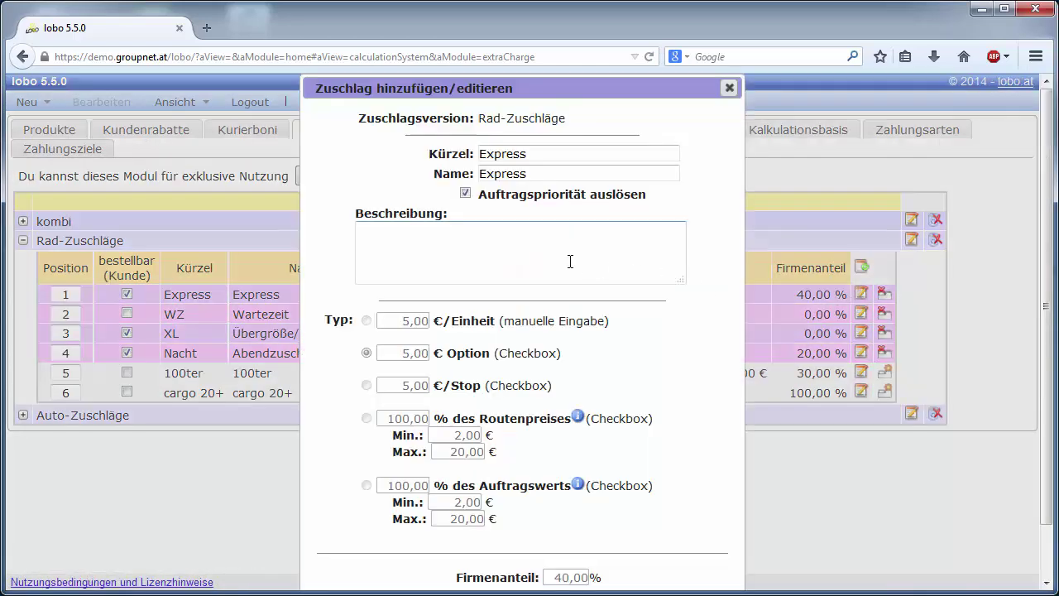
left_click(464, 195)
left_click(465, 195)
left_click(464, 196)
left_click(465, 195)
key("Escape")
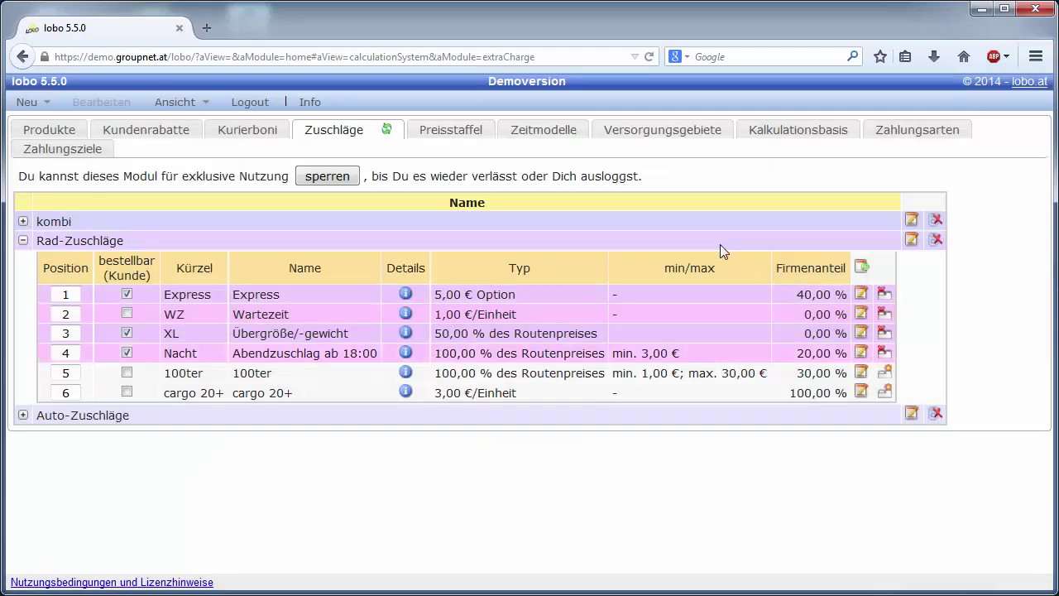
Step: Make the Nacht surcharge trigger order priority and return to the current orders
left_click(860, 353)
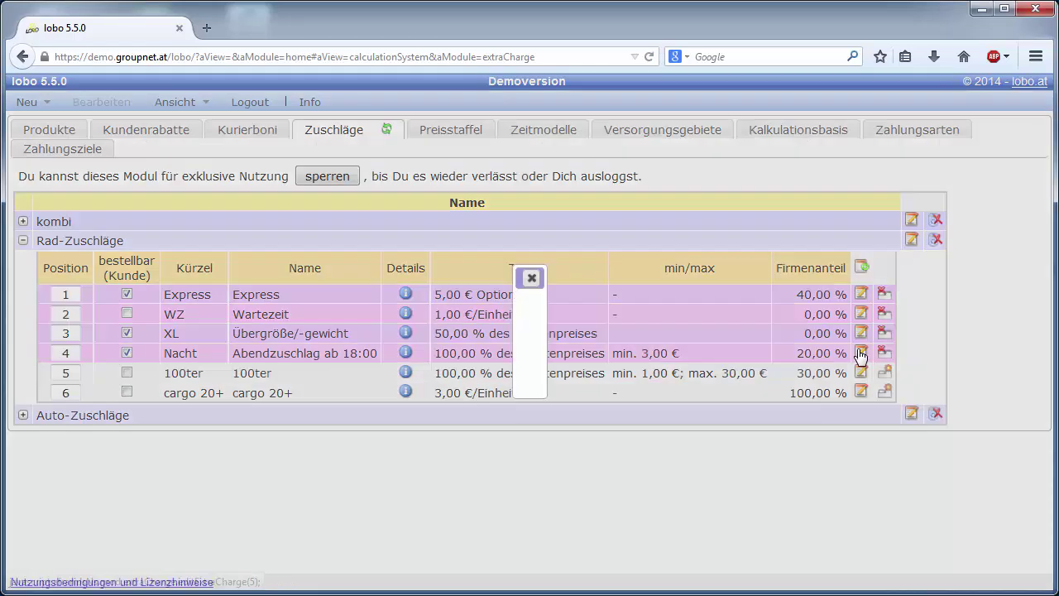
left_click(465, 194)
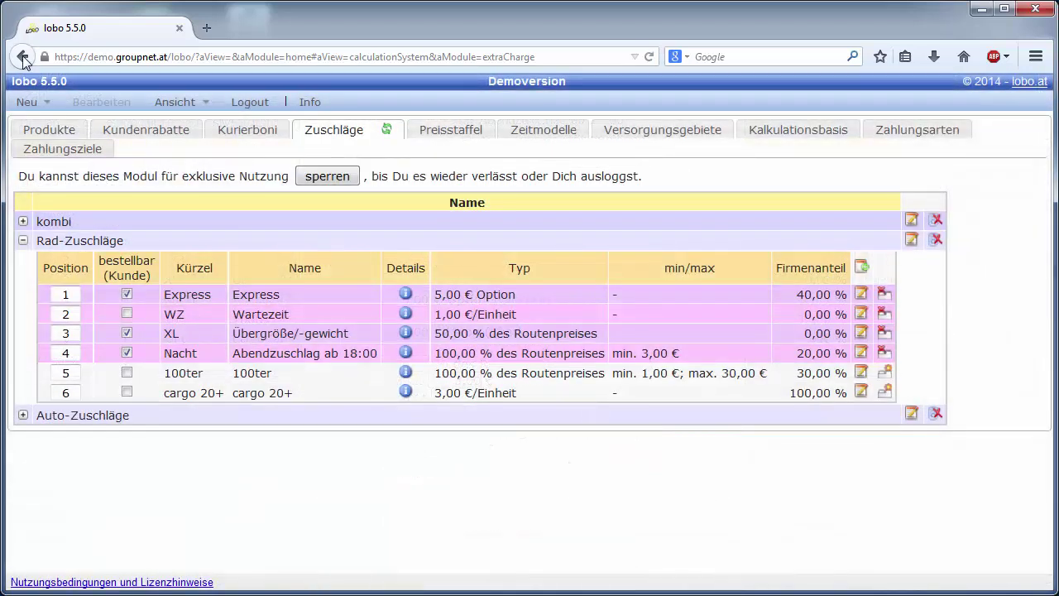
left_click(22, 56)
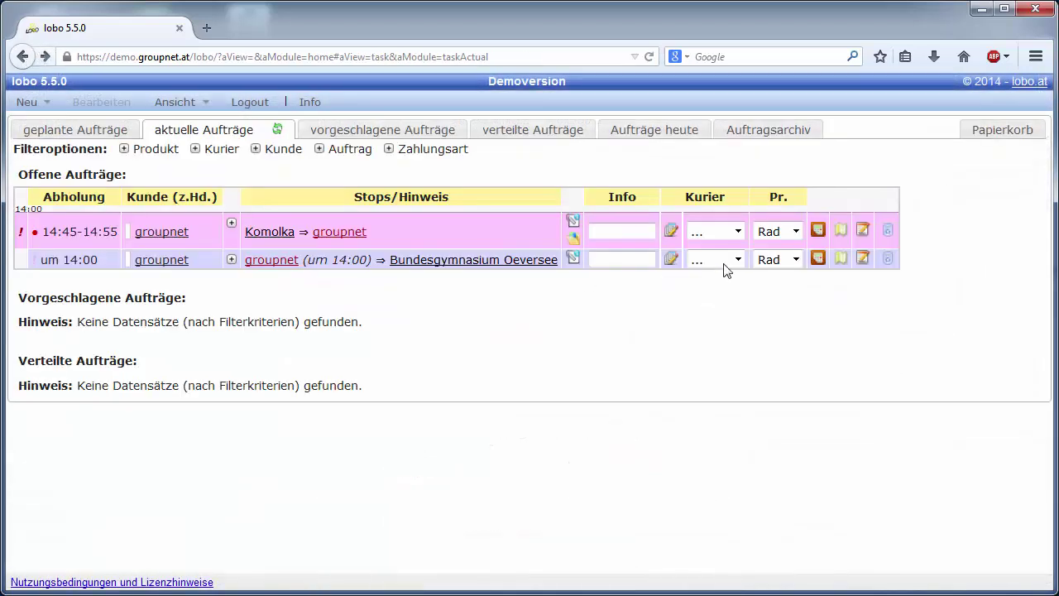
Step: Add the Nacht surcharge to the groupnet ⇒ Bundesgymnasium Oeversee order and save it
left_click(863, 259)
left_click(206, 539)
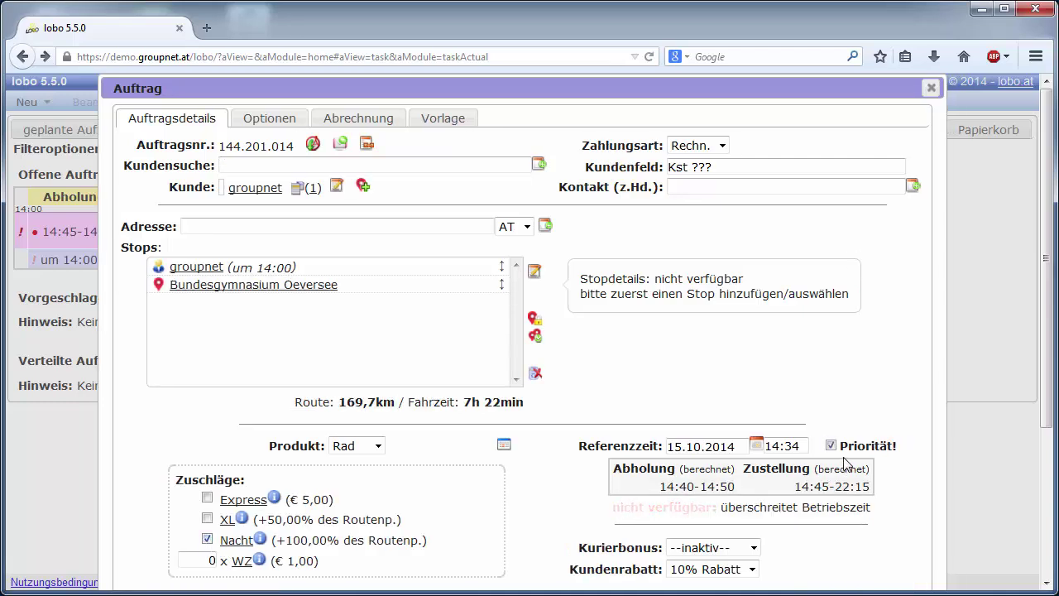
scroll(892, 519, "down", 5)
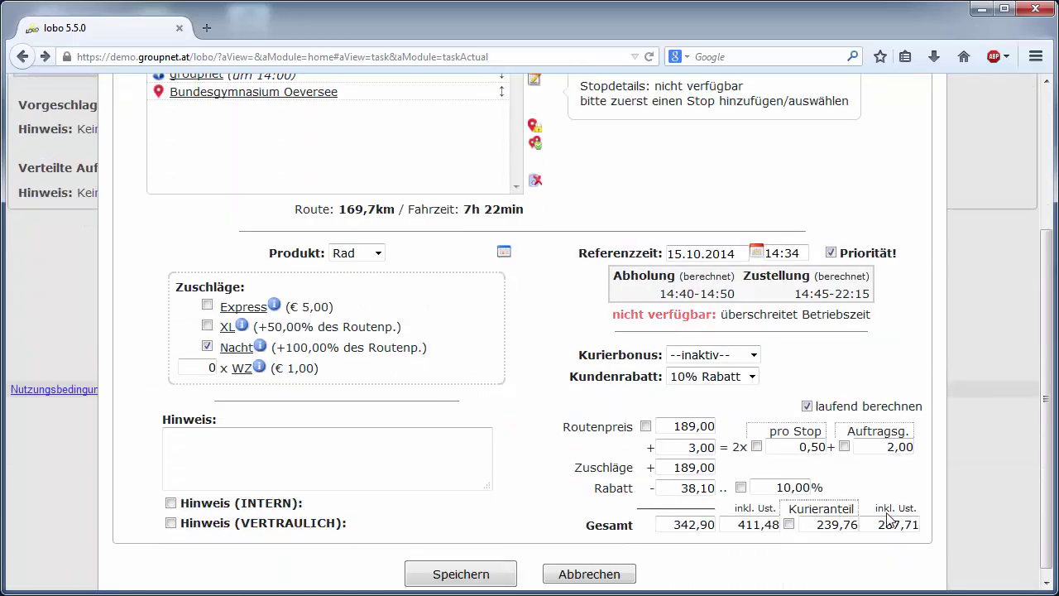
left_click(483, 571)
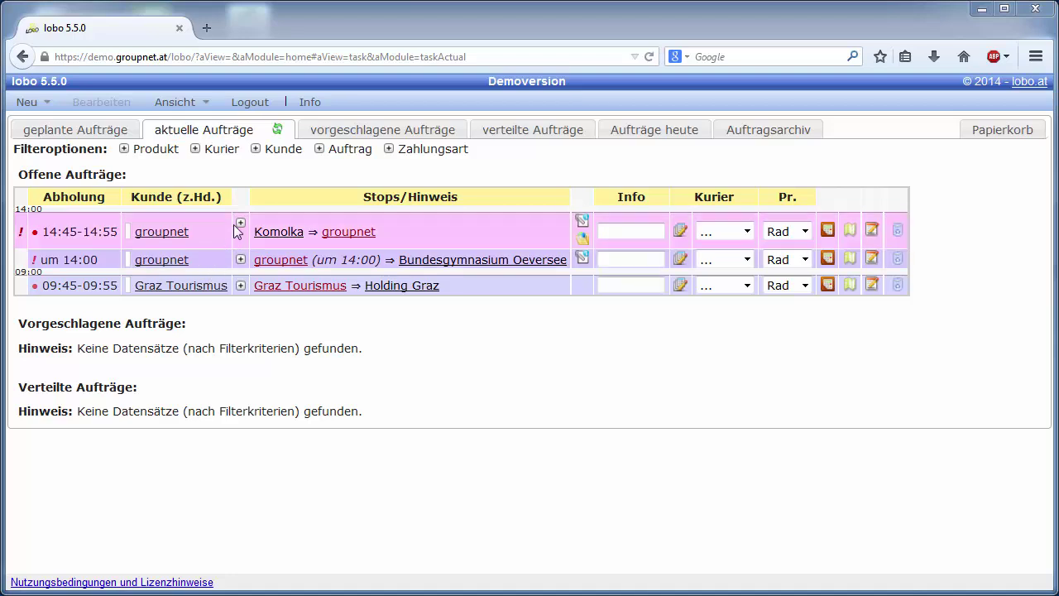
left_click(240, 223)
double_click(365, 308)
left_click(365, 311)
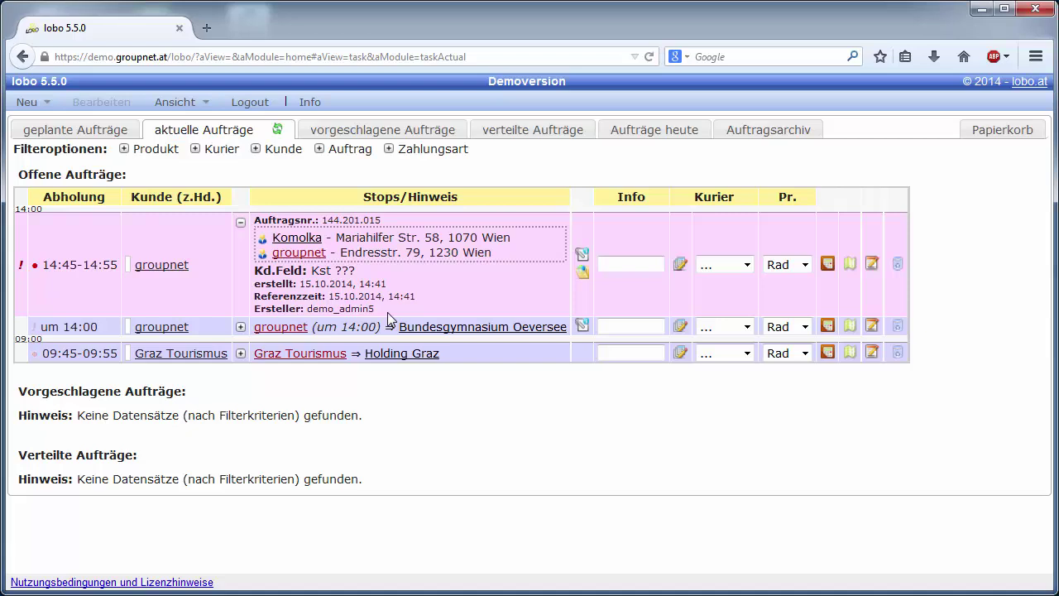
left_click(240, 354)
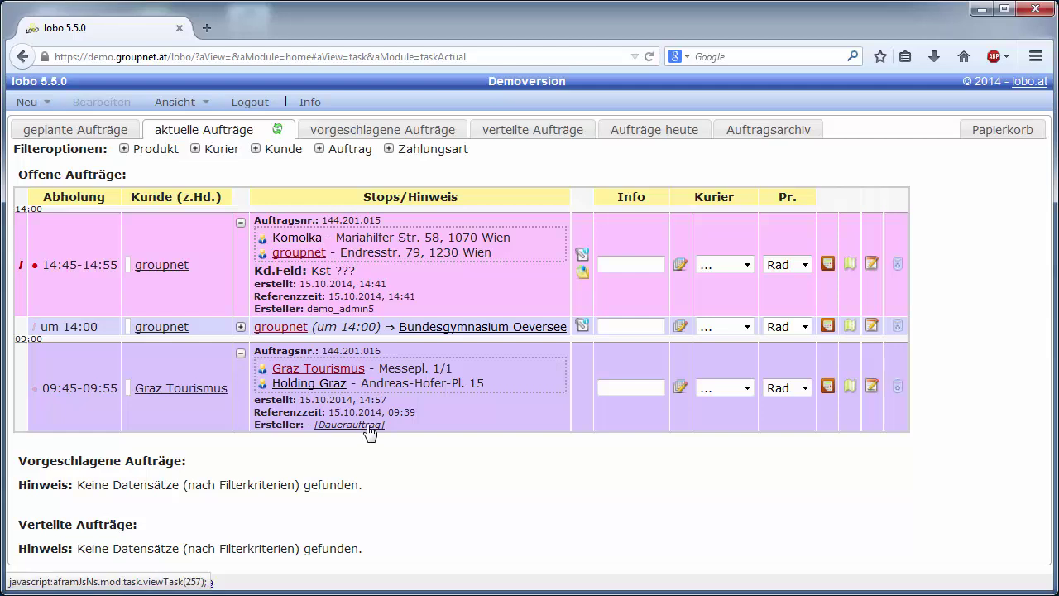
left_click(367, 426)
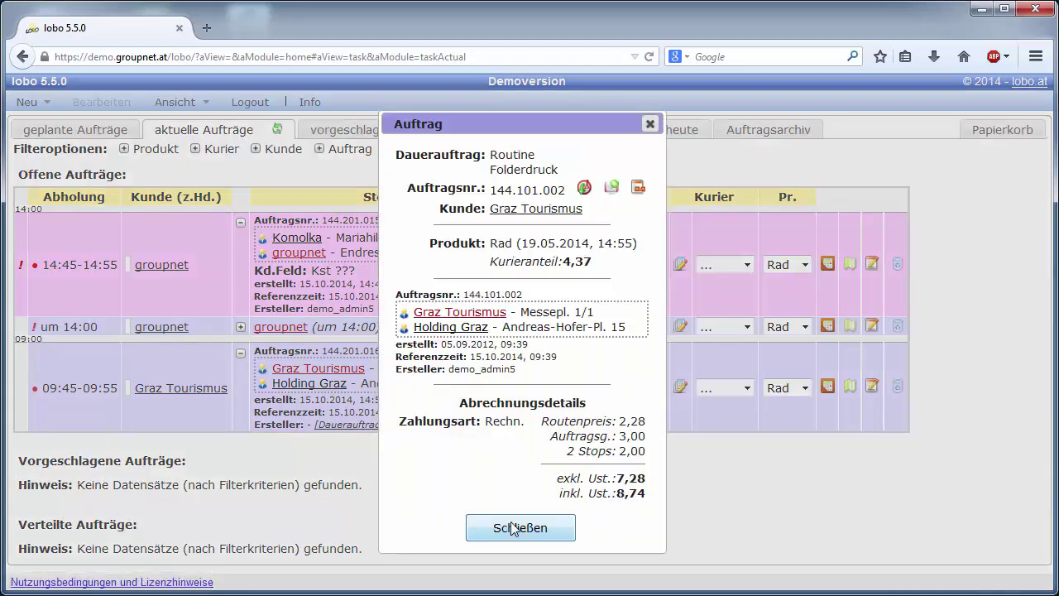
left_click(513, 526)
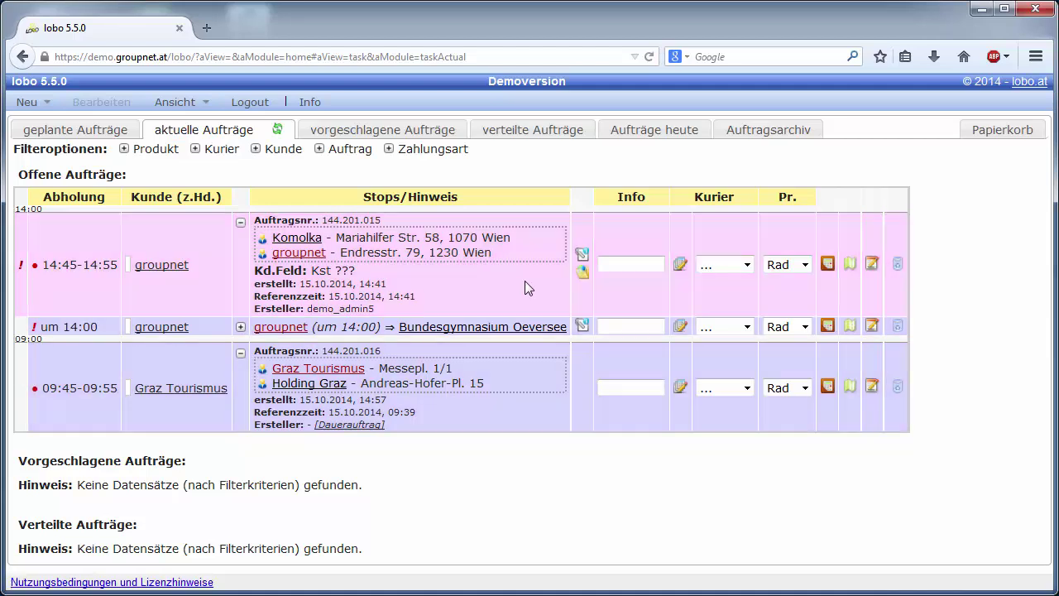
left_click(583, 273)
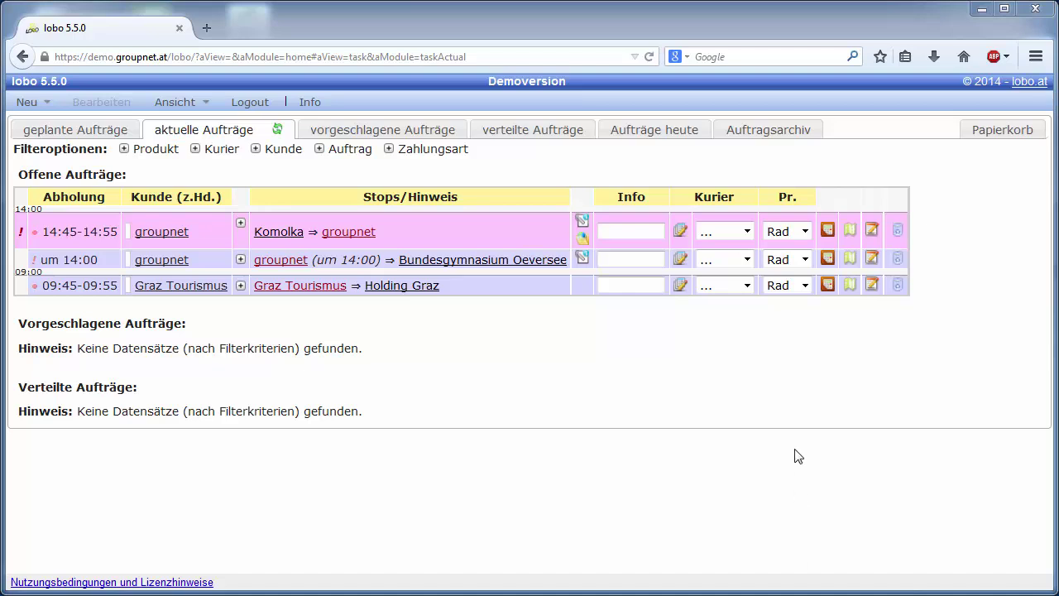
Step: Assign the Komolka ⇒ groupnet order to courier 'one' in the Kurier dropdown
left_click(749, 231)
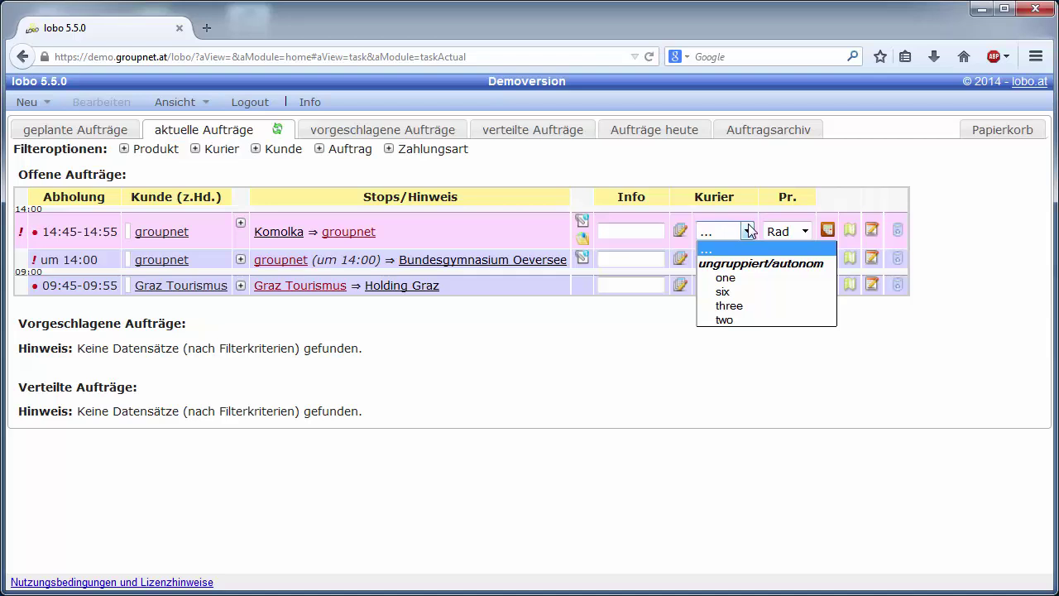
left_click(749, 231)
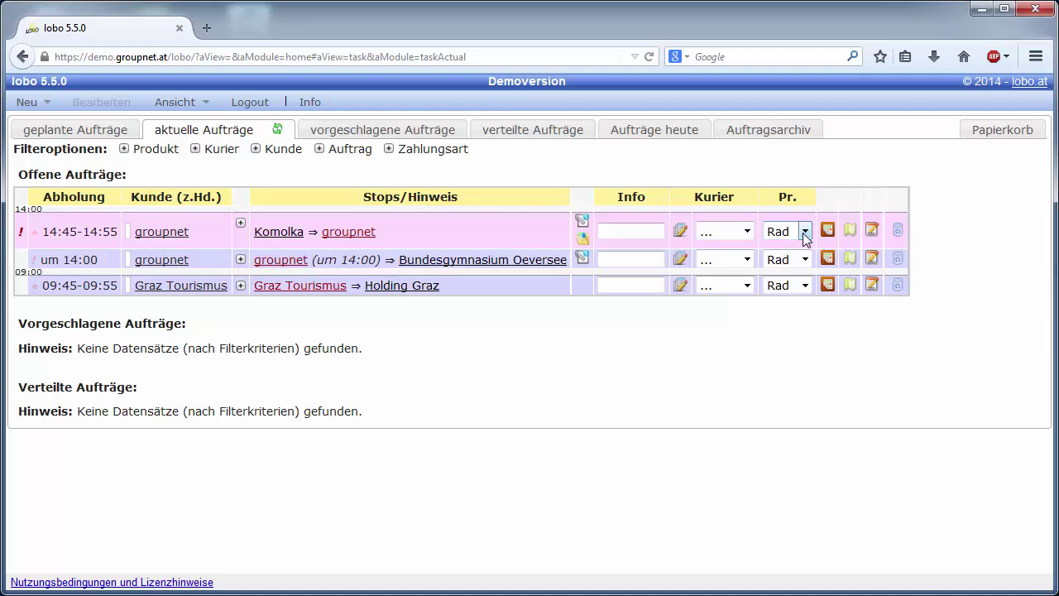
left_click(747, 231)
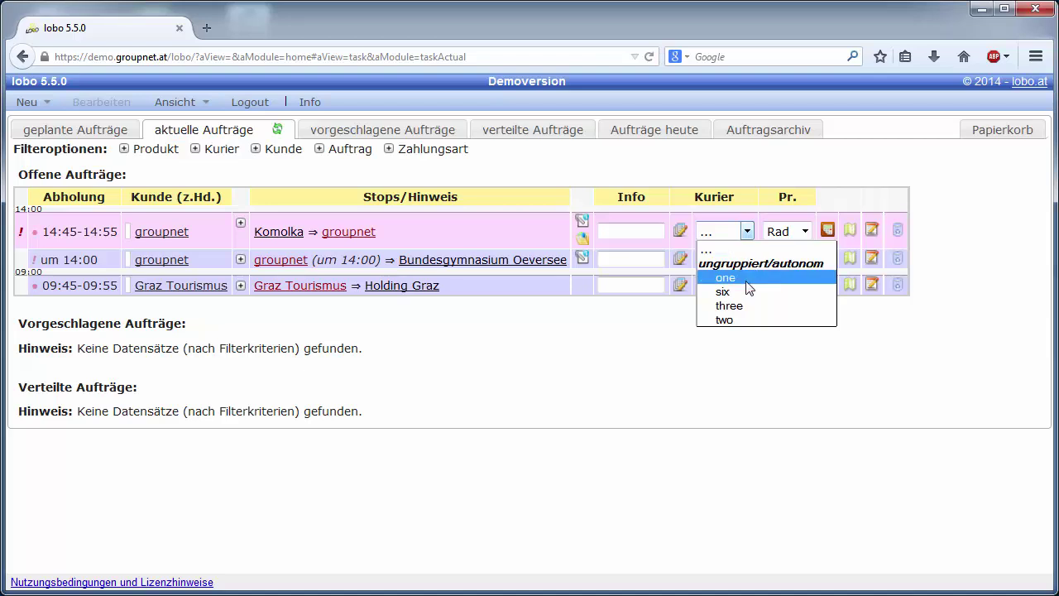
left_click(726, 277)
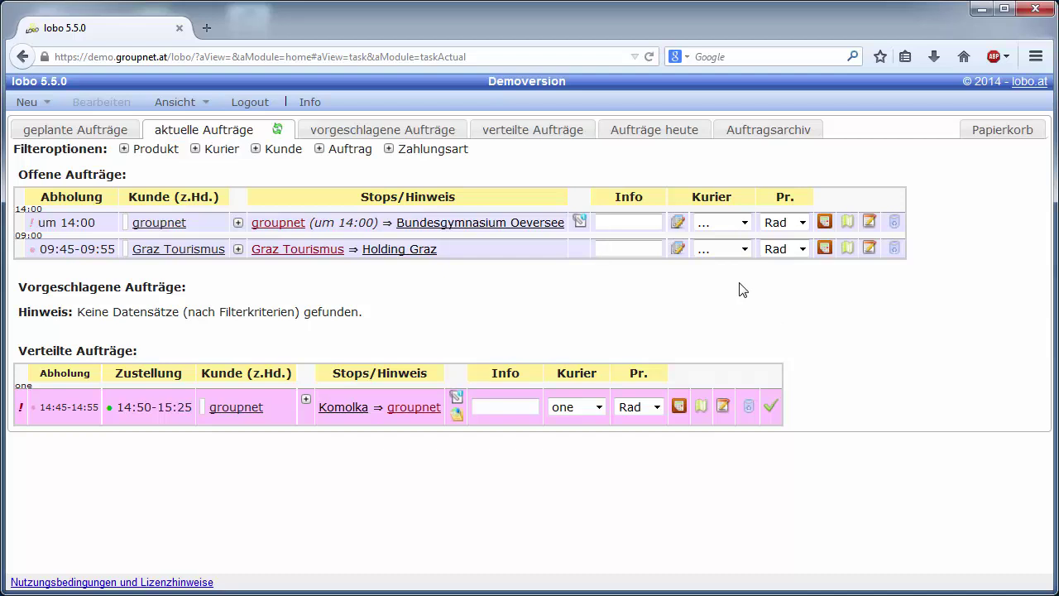
left_click(676, 222)
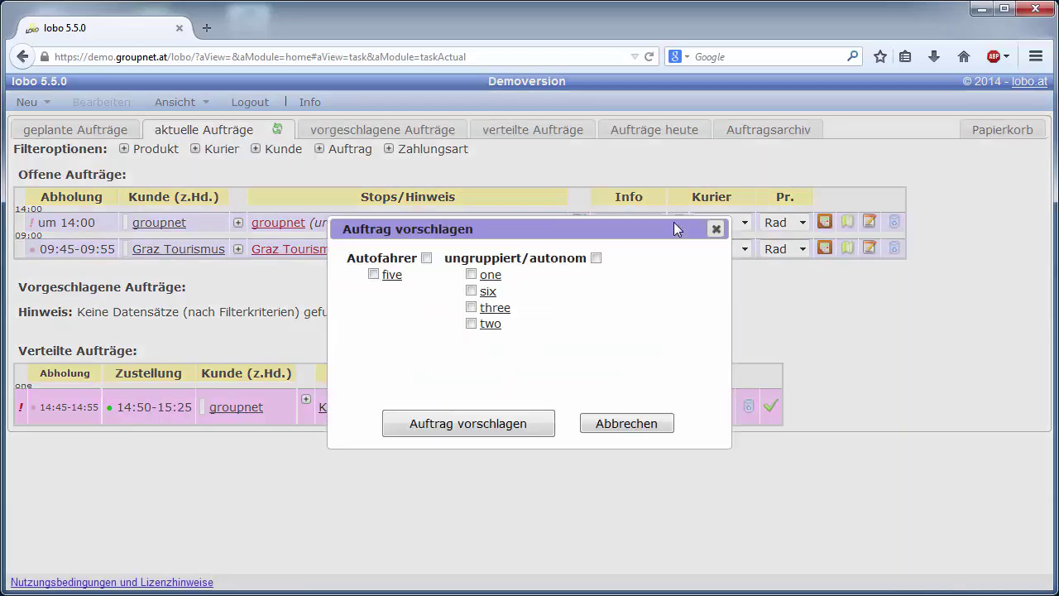
mouse_move(504, 312)
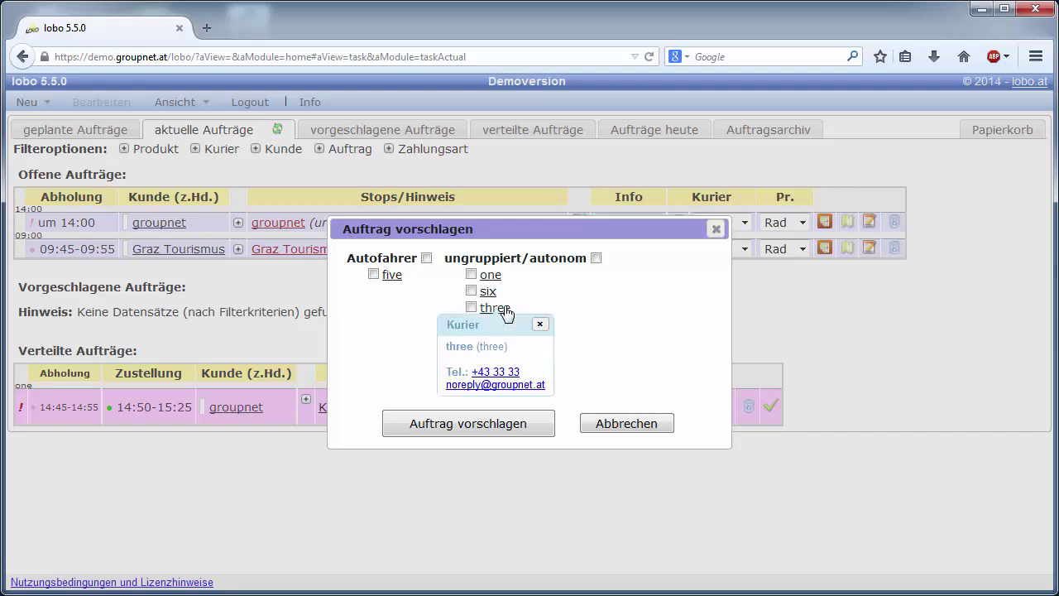
left_click(633, 421)
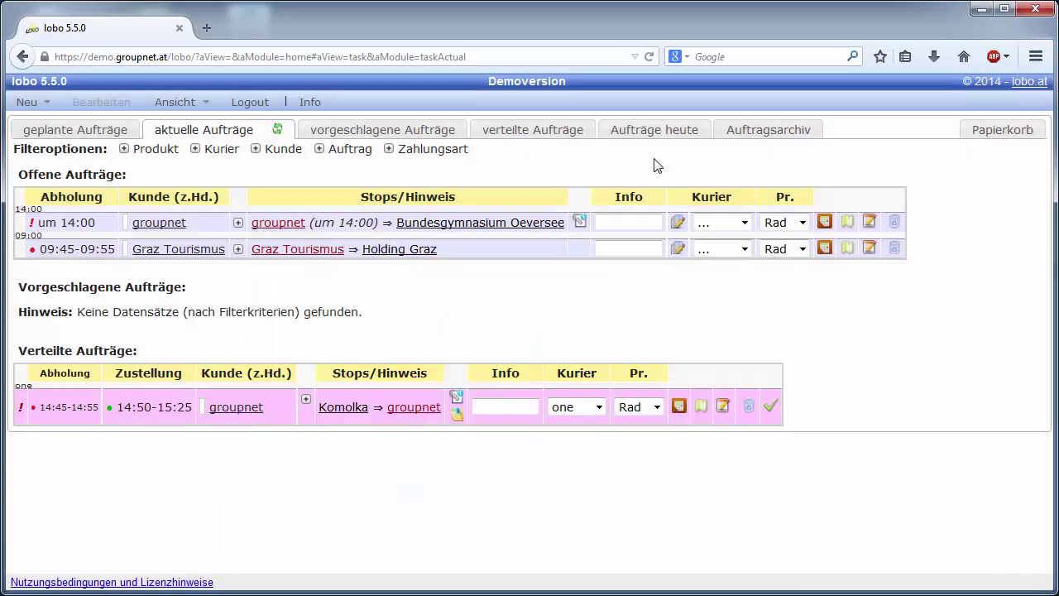
left_click(666, 135)
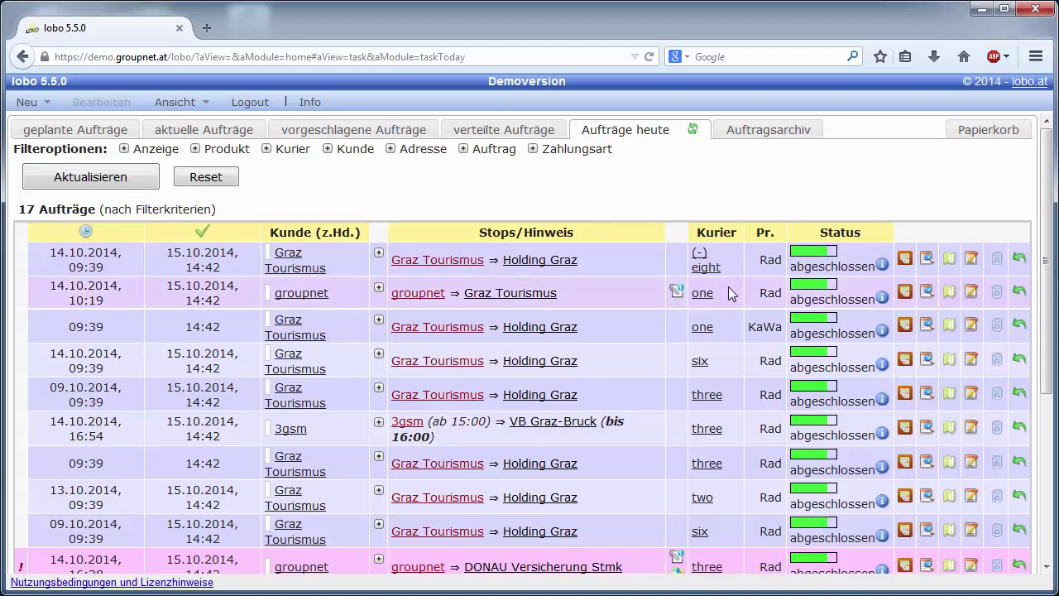
mouse_move(707, 264)
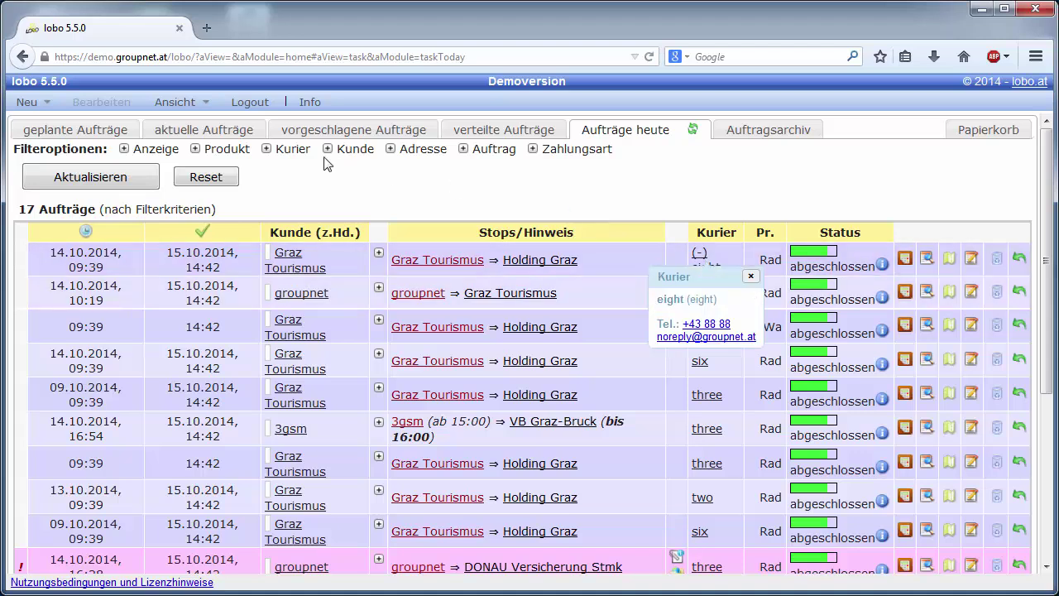
left_click(221, 141)
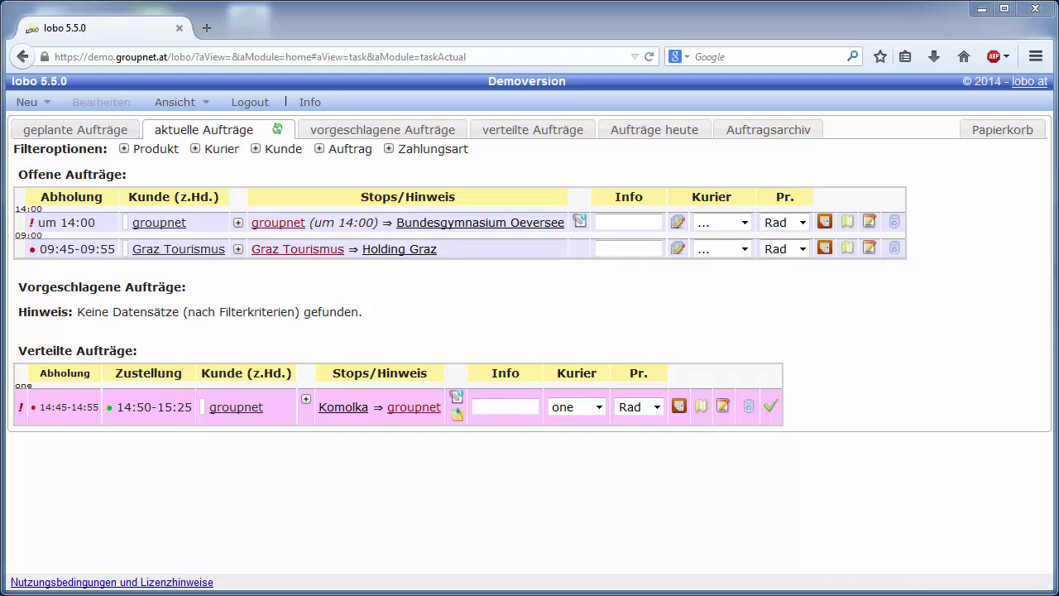
Step: Give the Rad product a pink display colour, then return to the current orders overview
left_click(200, 110)
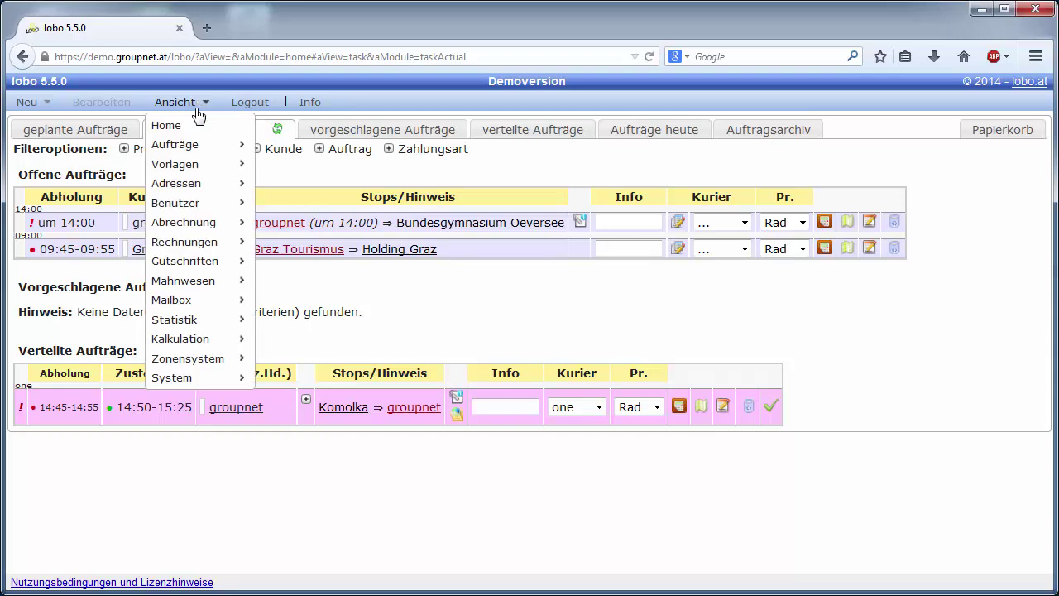
mouse_move(208, 338)
left_click(302, 340)
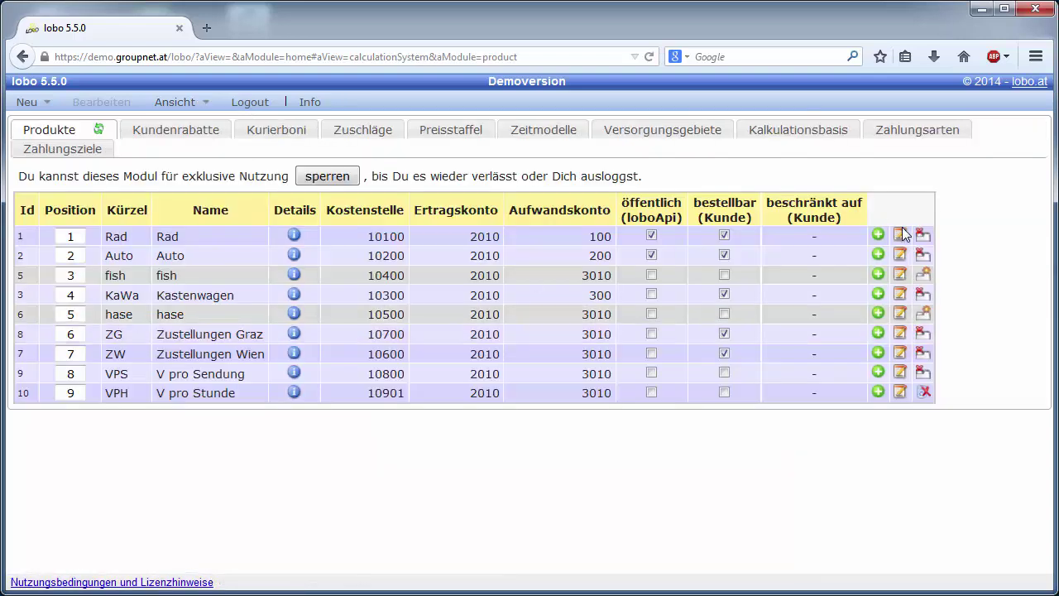
left_click(902, 235)
left_click(407, 249)
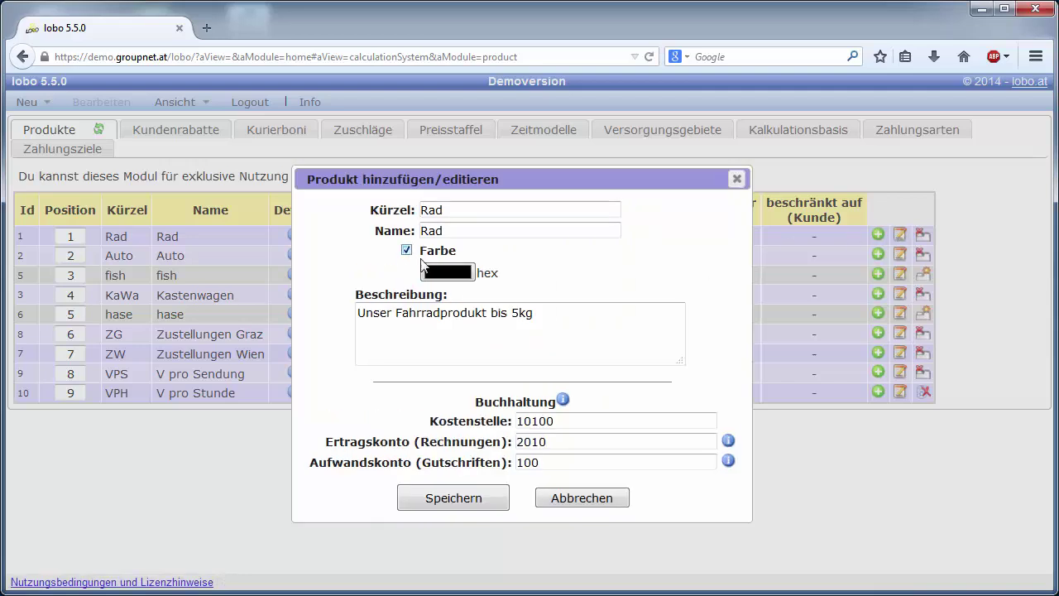
left_click(451, 272)
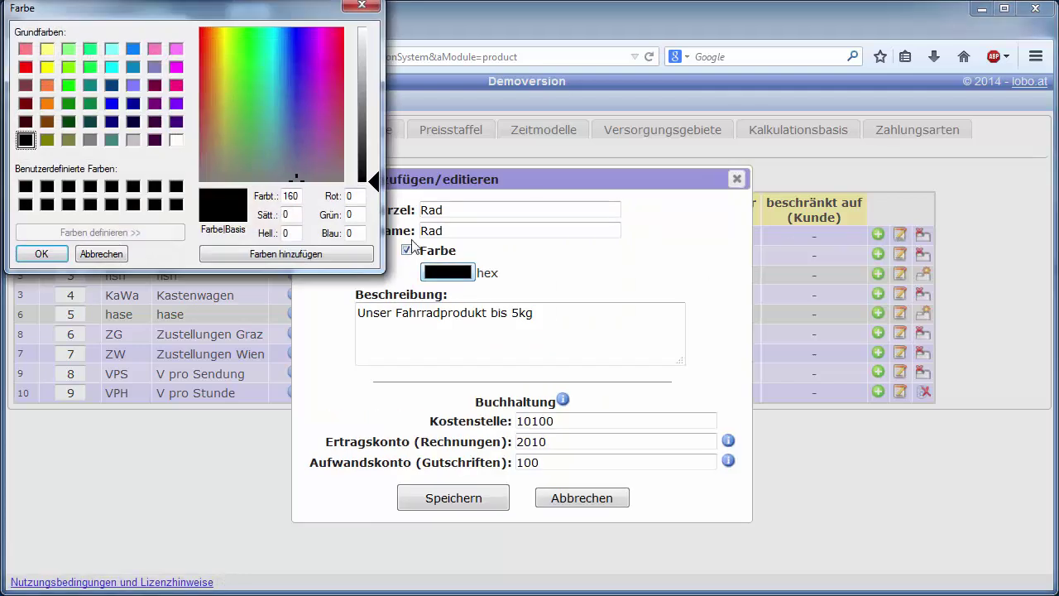
left_click(27, 50)
left_click(40, 253)
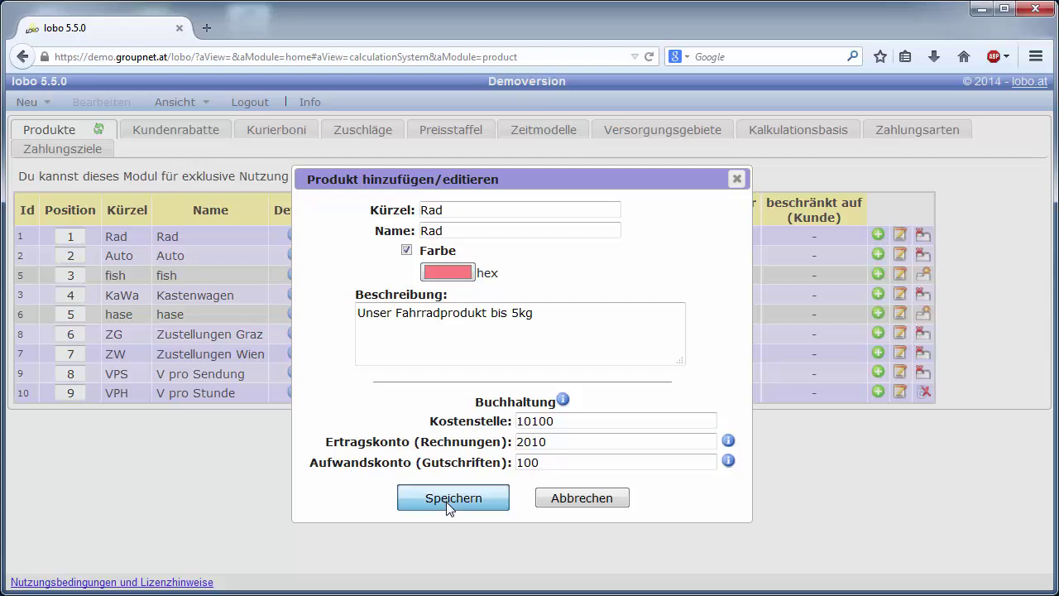
left_click(446, 499)
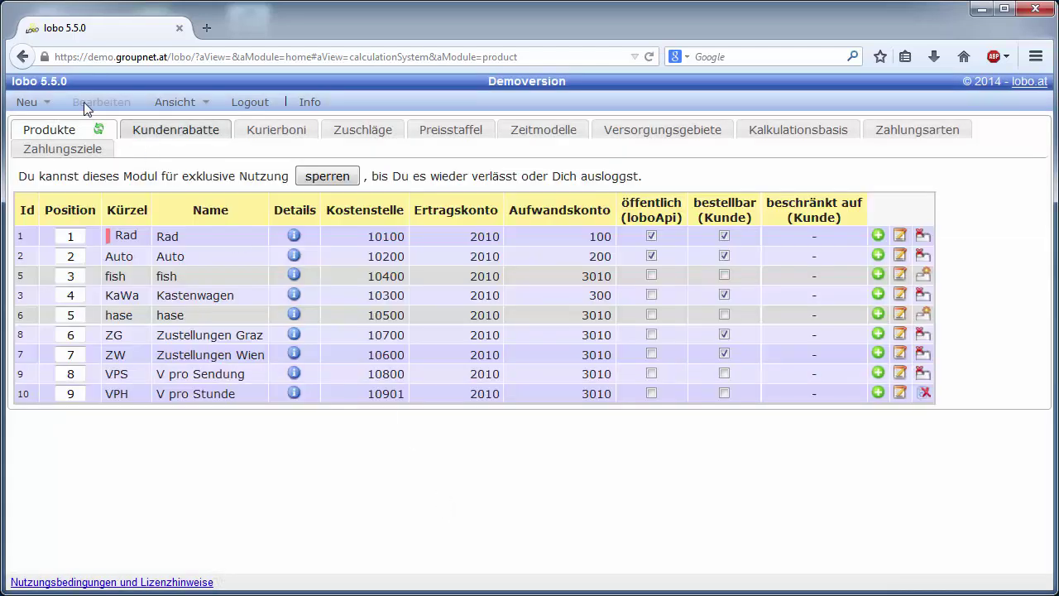
left_click(22, 58)
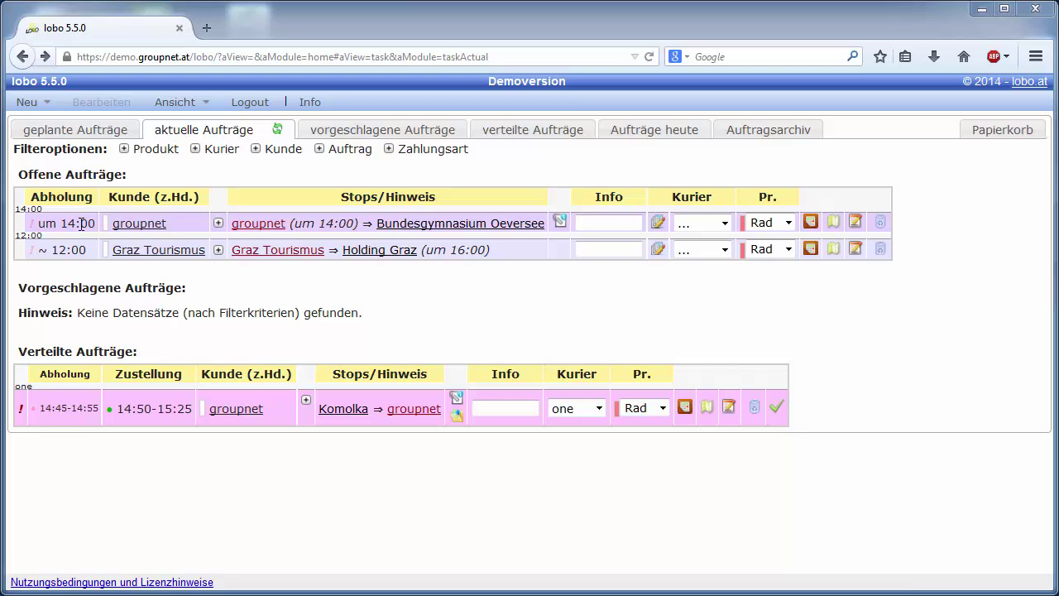
Step: Highlight the 14:00 and '~ 12:00' pickup times in the Offene Aufträge table
double_click(32, 224)
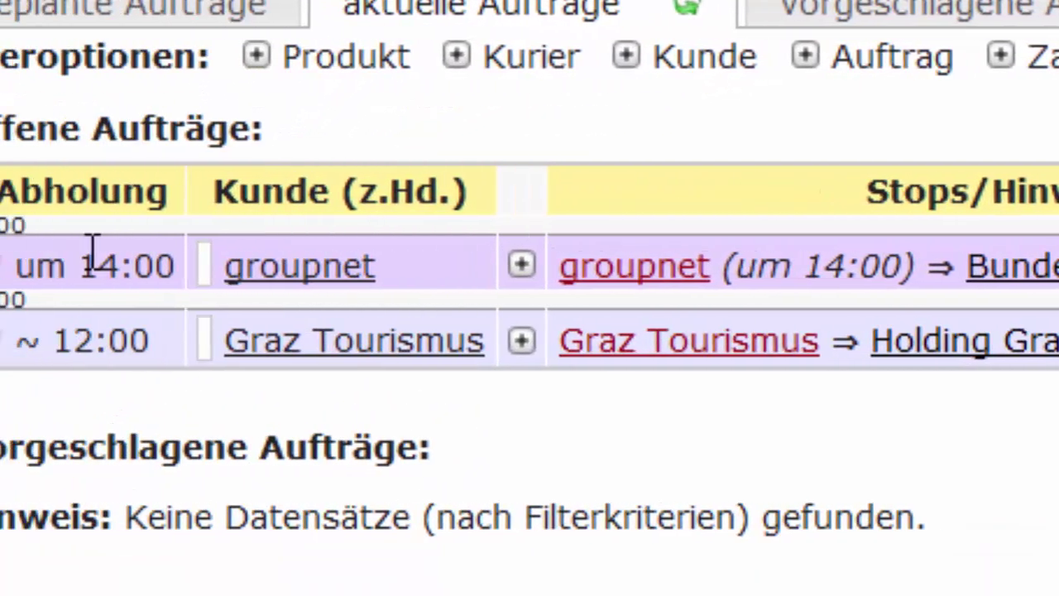
mouse_move(129, 265)
left_mouse_down()
mouse_move(190, 249)
mouse_move(273, 267)
left_mouse_up()
left_click(244, 360)
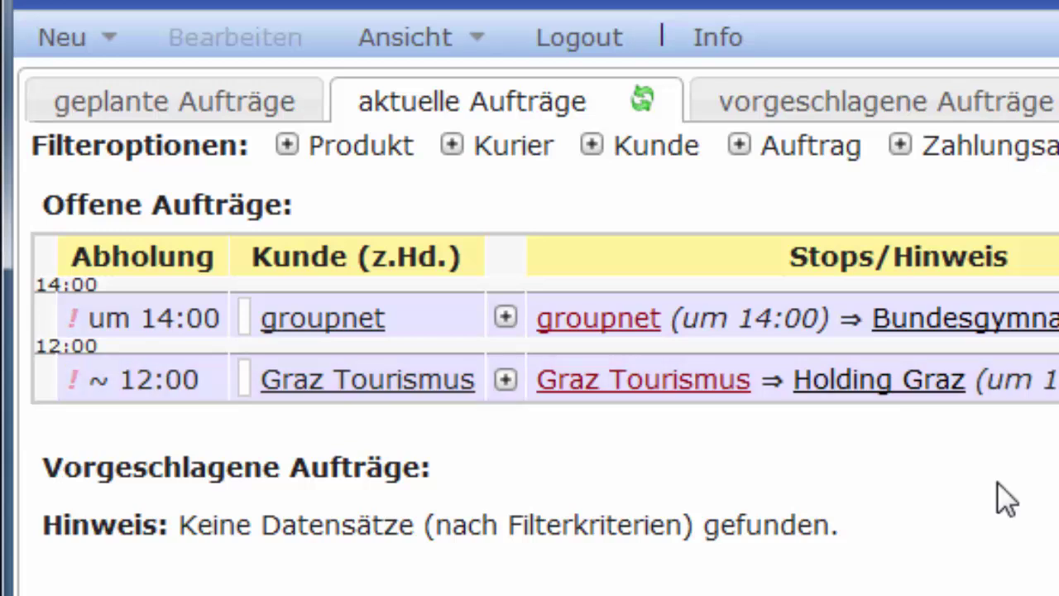
left_click_drag(88, 377, 108, 377)
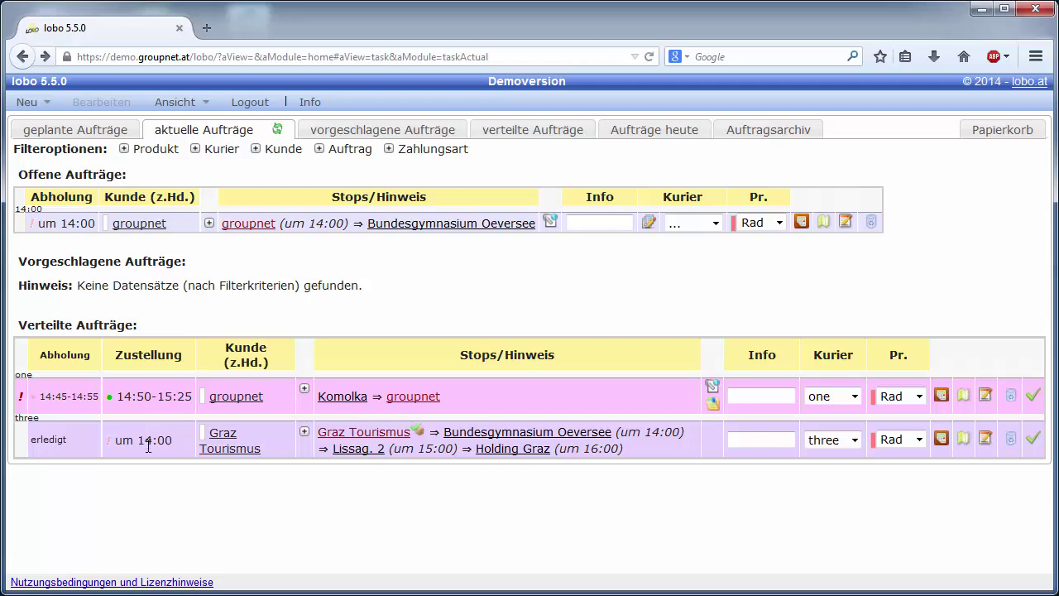
Step: Refresh the aktuelle Aufträge list to show the updated Graz Tourismus order
left_click(278, 129)
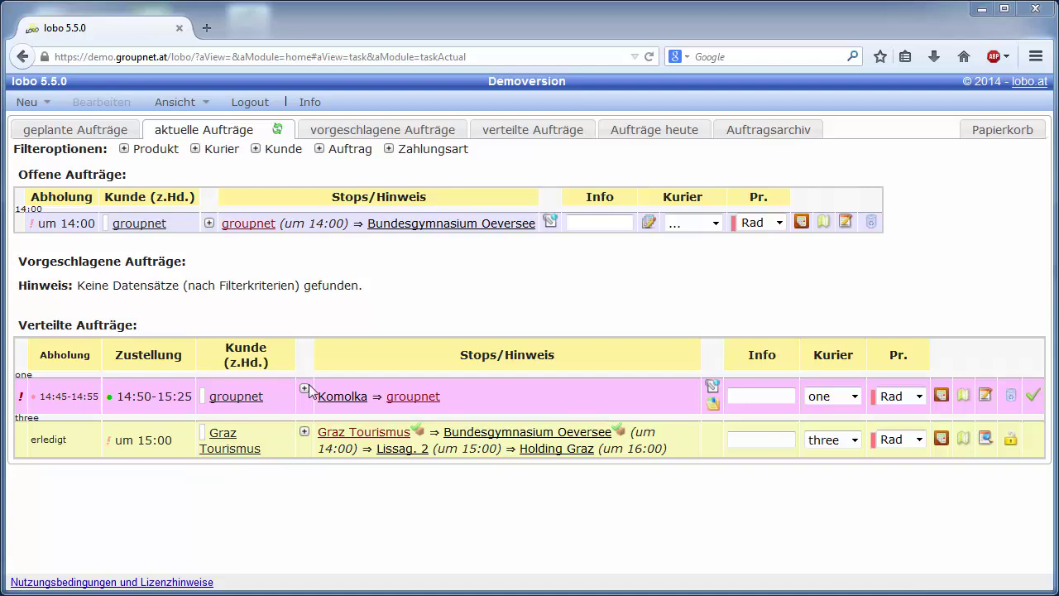
left_click(197, 103)
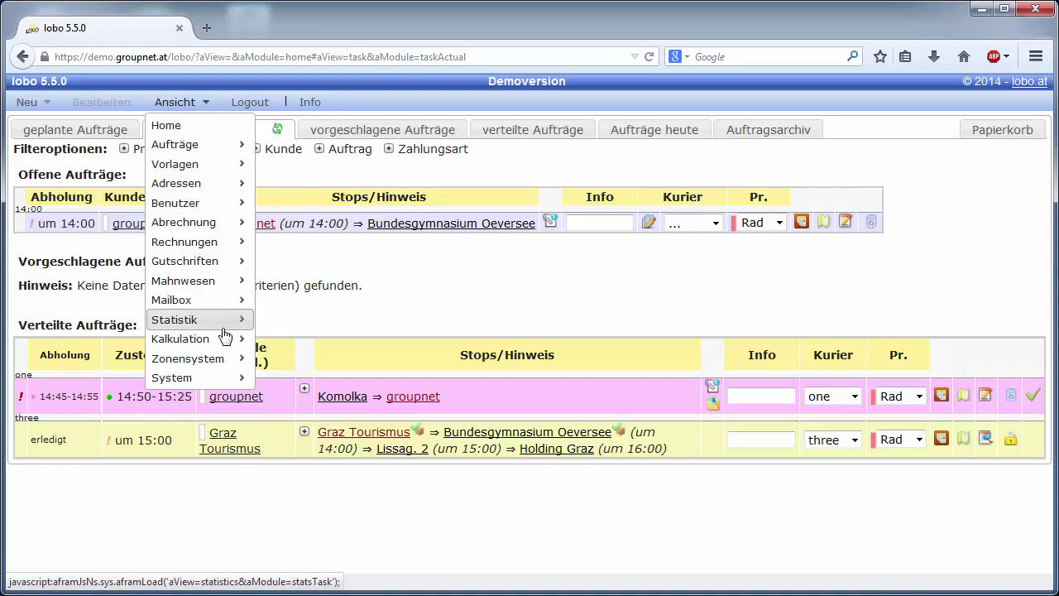
Step: Open the CO2 Ersparnis statistics and scroll down through its charts
mouse_move(225, 323)
left_click(310, 383)
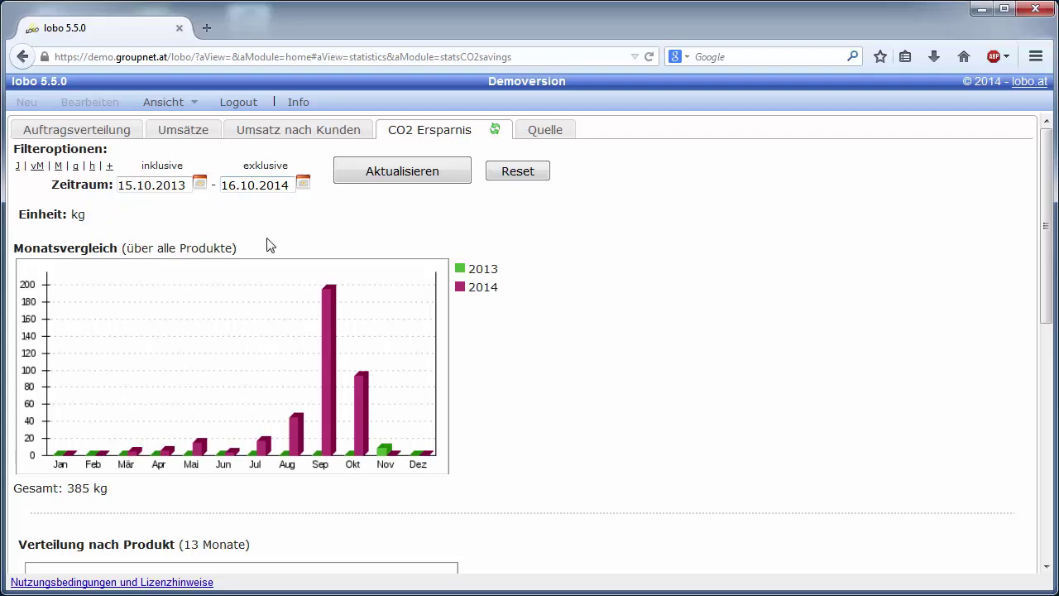
scroll(665, 331, "down", 3)
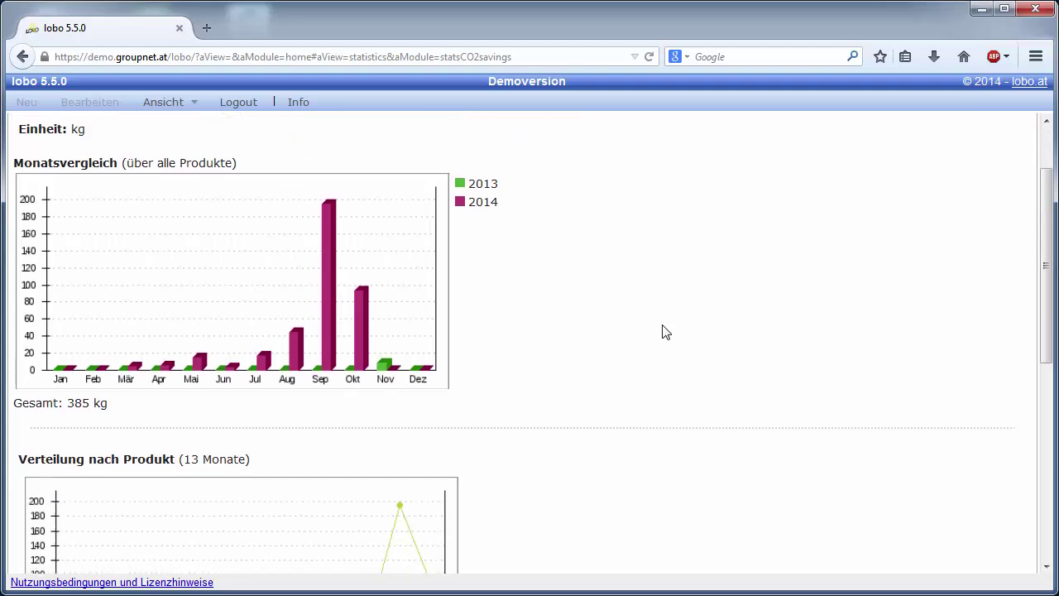
scroll(663, 330, "down", 6)
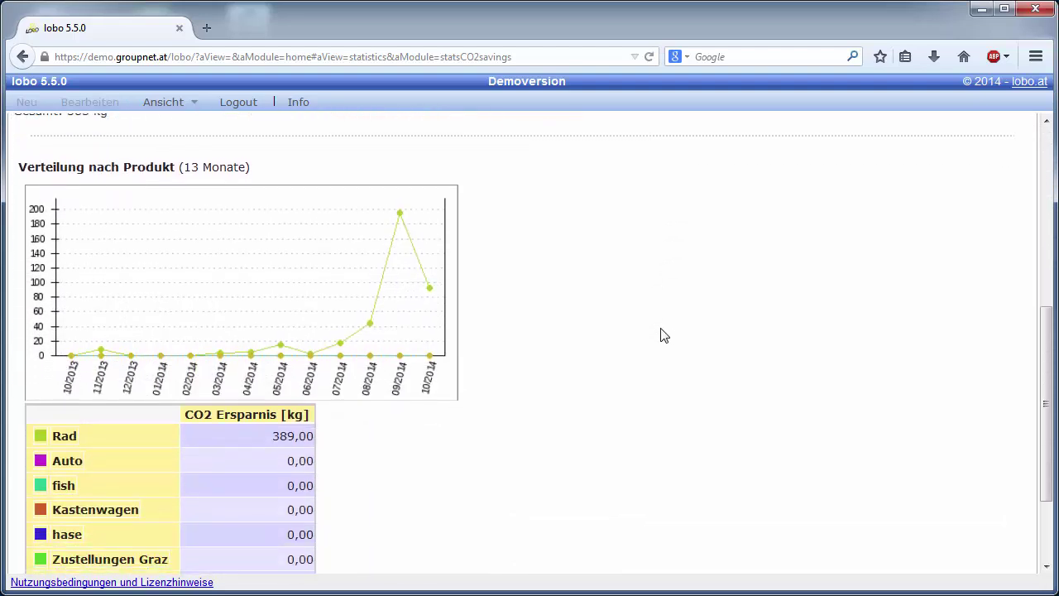
scroll(662, 335, "down", 2)
Step: View the Quelle statistics showing 193 orders broken down by origin
scroll(662, 335, "up", 10)
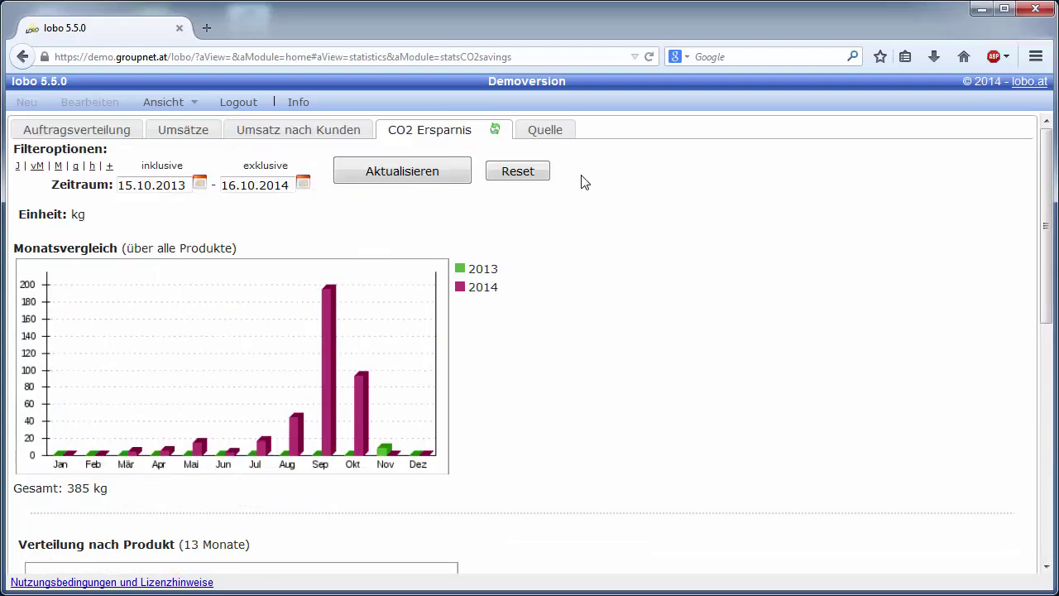
left_click(556, 136)
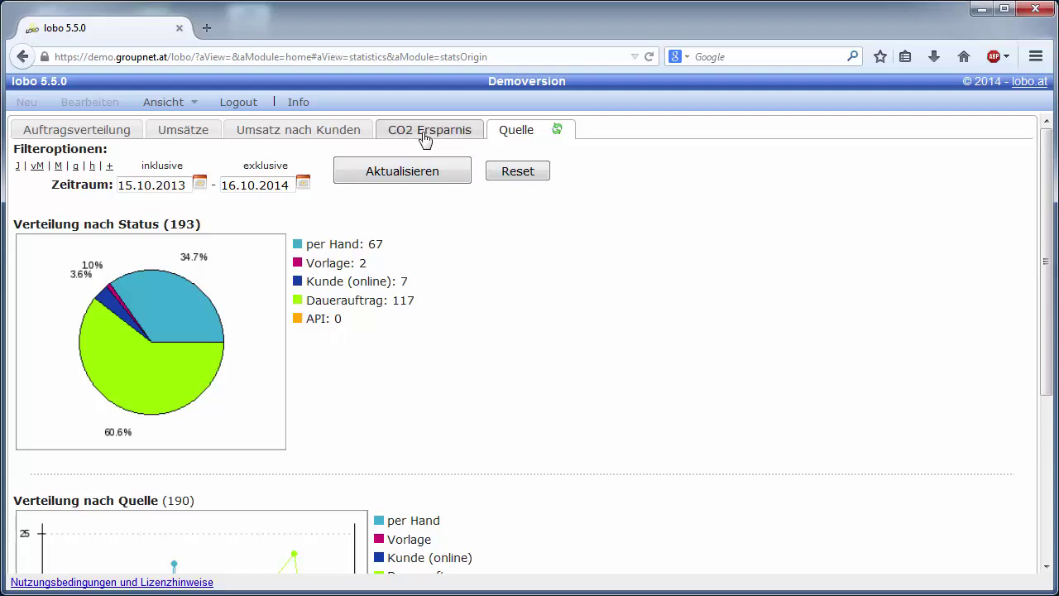
left_click(74, 135)
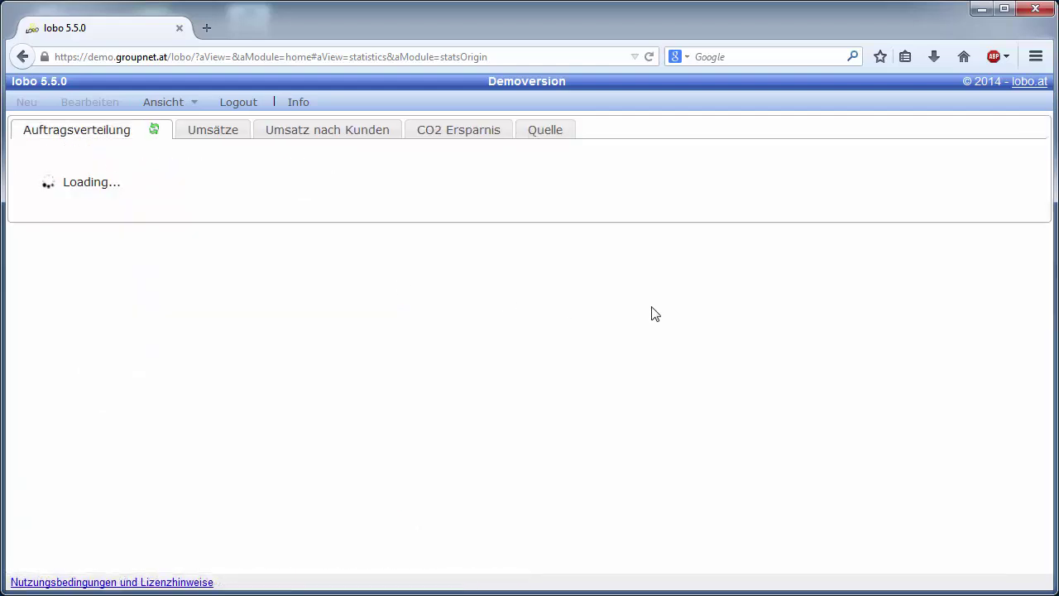
Step: Scroll the order distribution down to the product table, where Rad leads with 162 orders
scroll(655, 312, "down", 5)
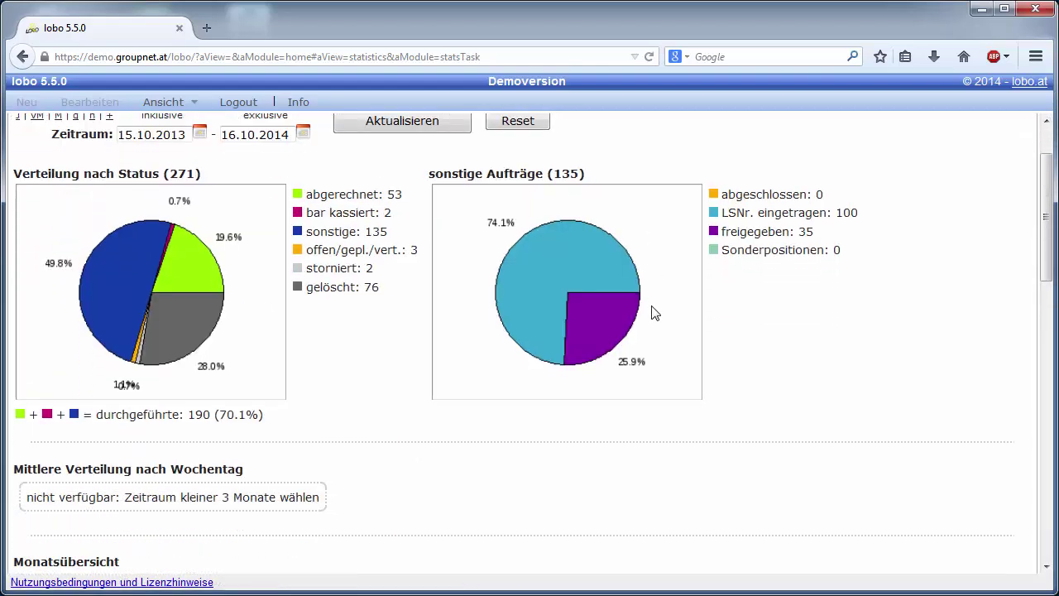
scroll(653, 311, "down", 8)
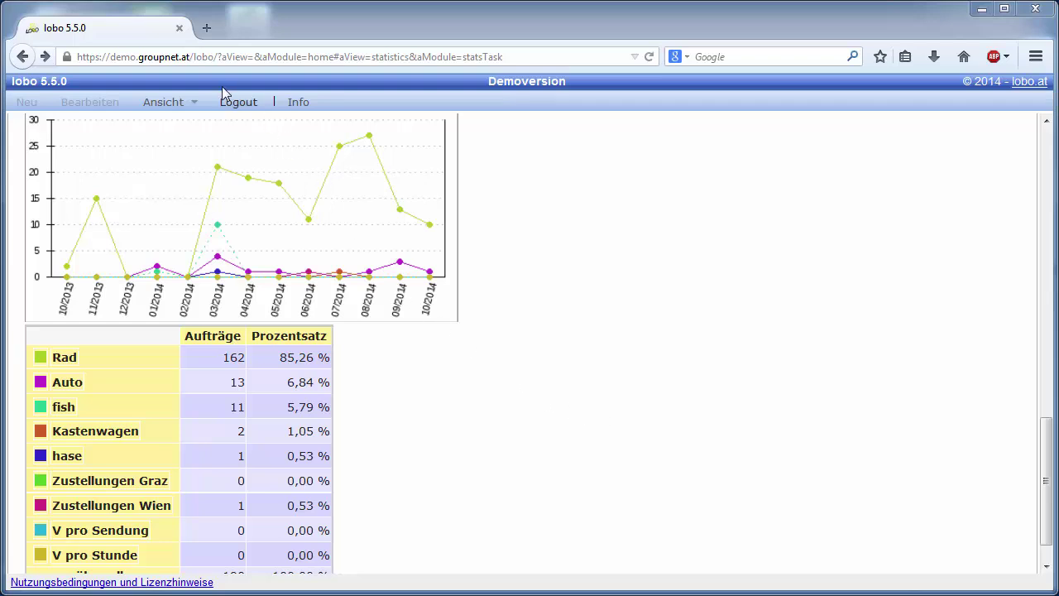
left_click(177, 103)
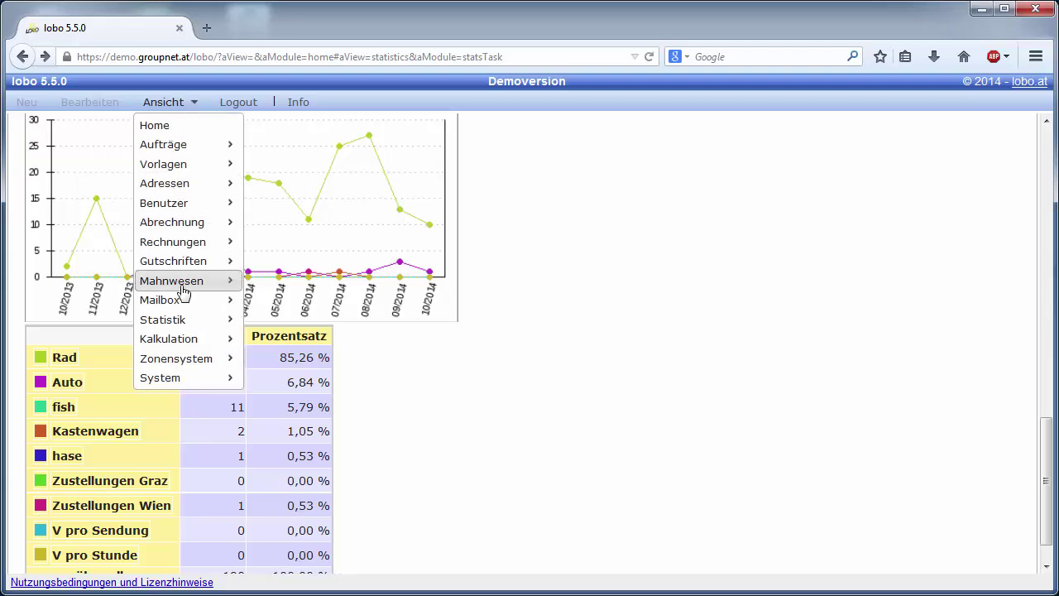
Step: Open the Rechnungen list and record invoice 1400006 as paid on 15.10.2014
mouse_move(198, 239)
left_click(291, 262)
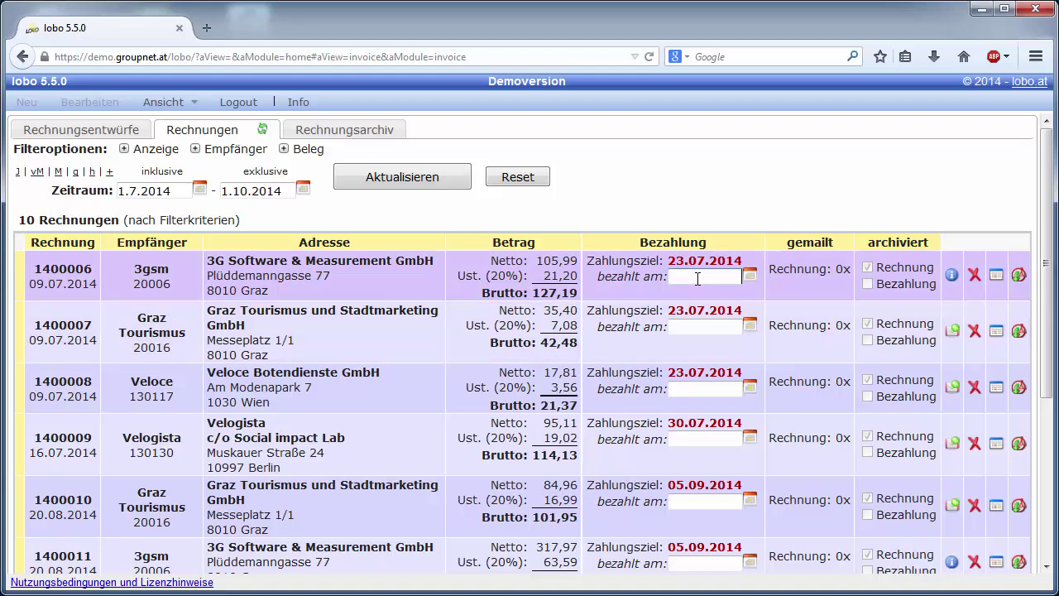
left_click(750, 275)
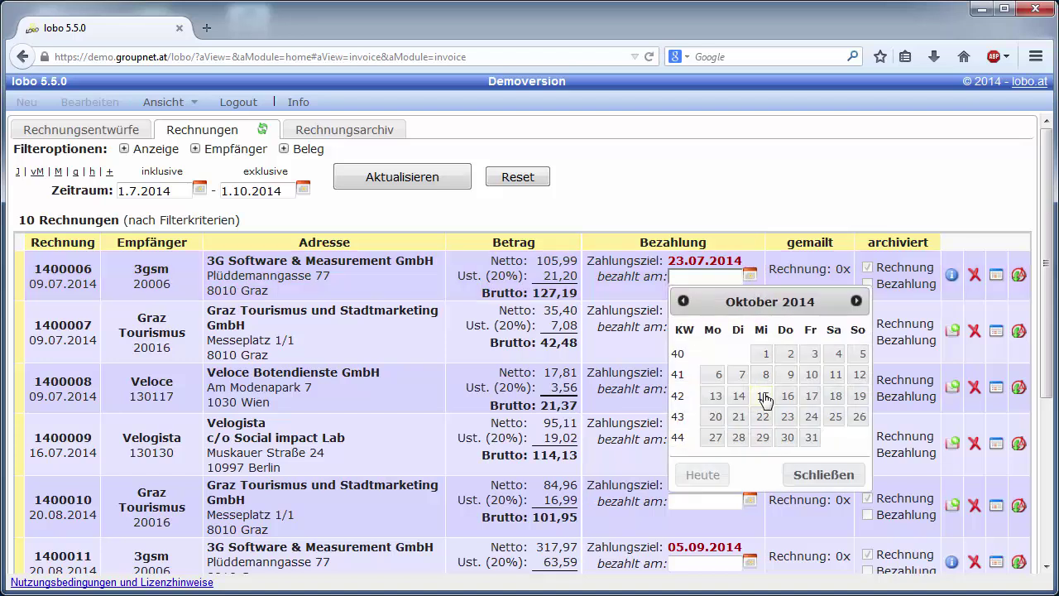
left_click(762, 397)
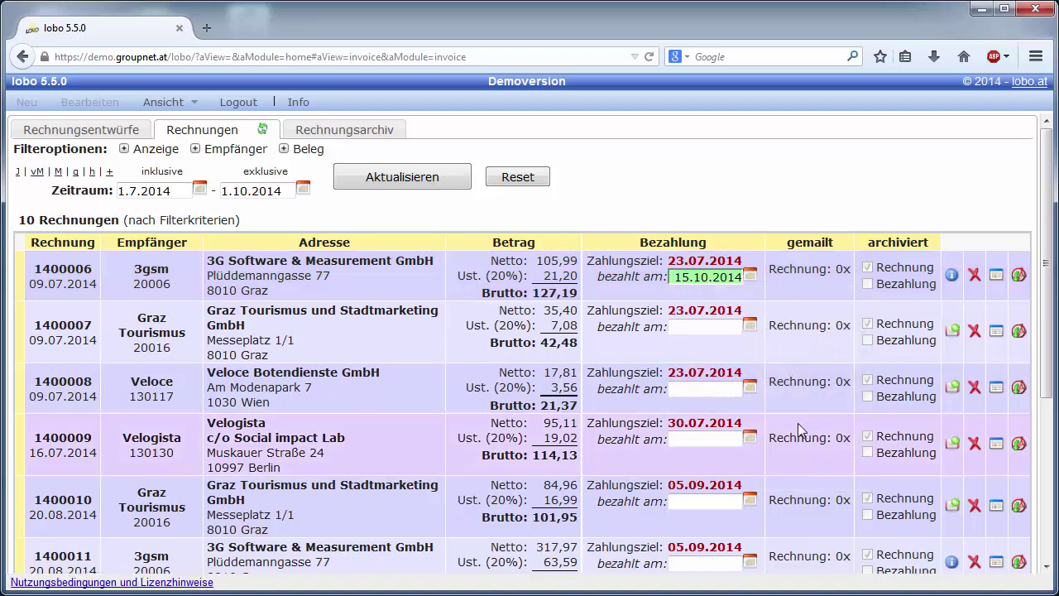
left_click(706, 309)
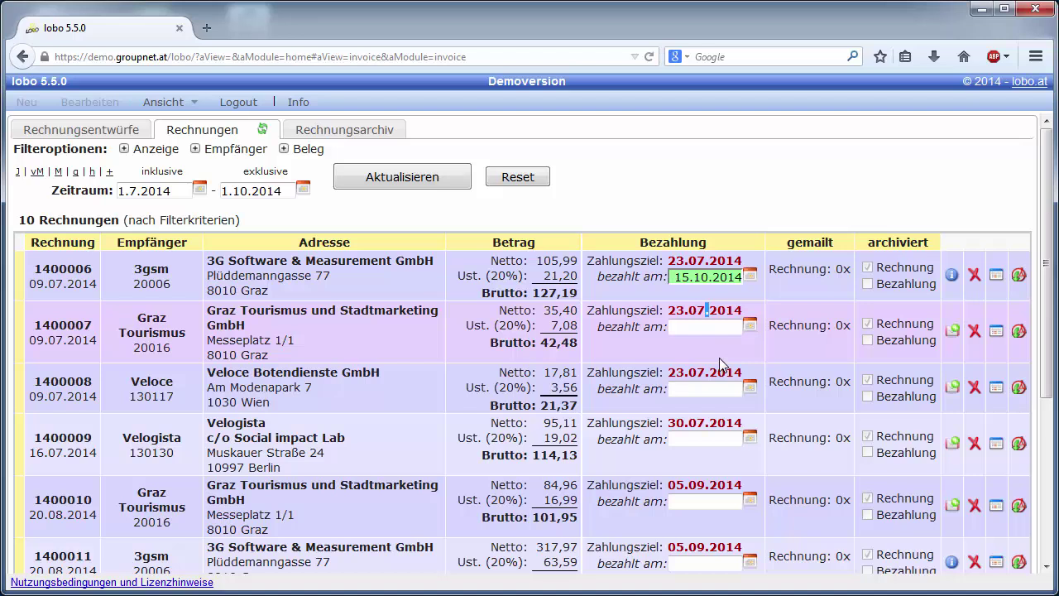
Step: Filter the invoice list by Status to show only unpaid invoices
left_click(284, 148)
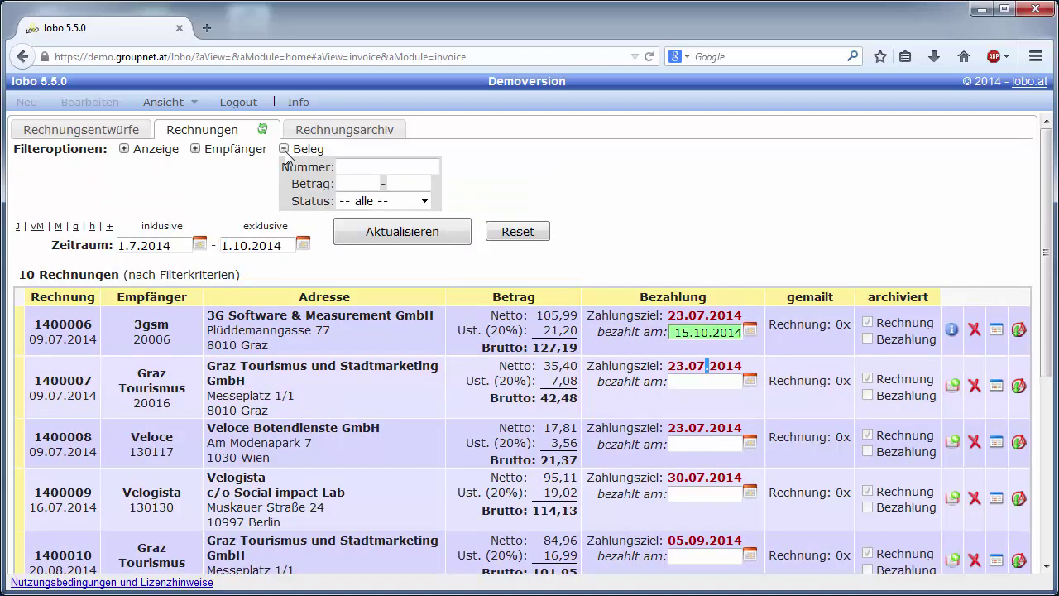
left_click(374, 207)
left_click(382, 230)
left_click(383, 234)
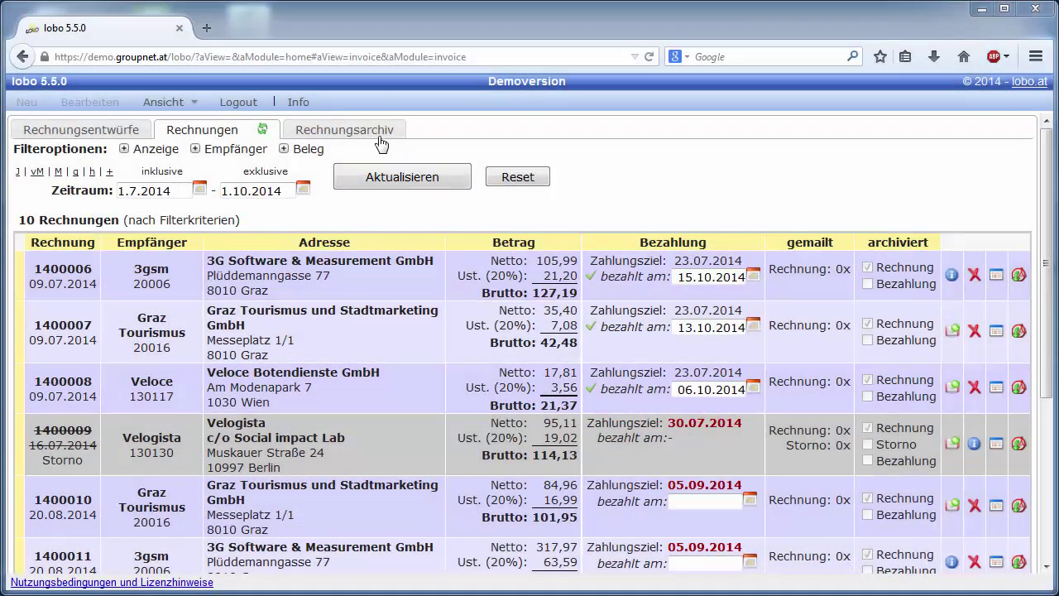
left_click(374, 130)
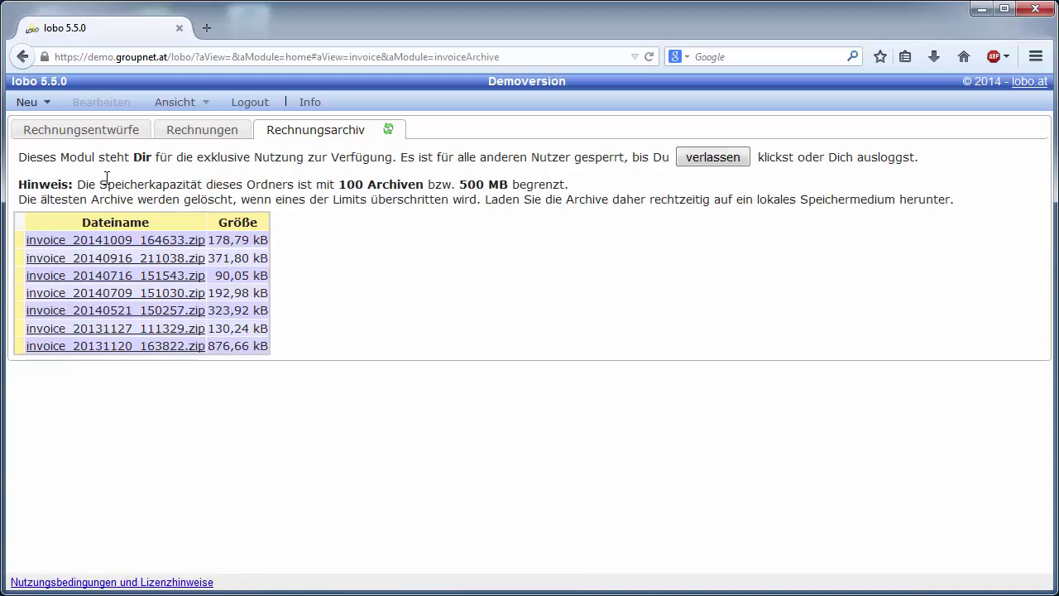
Step: Create a new invoice archive via Neu > Rechnungsarchiv
left_click(44, 103)
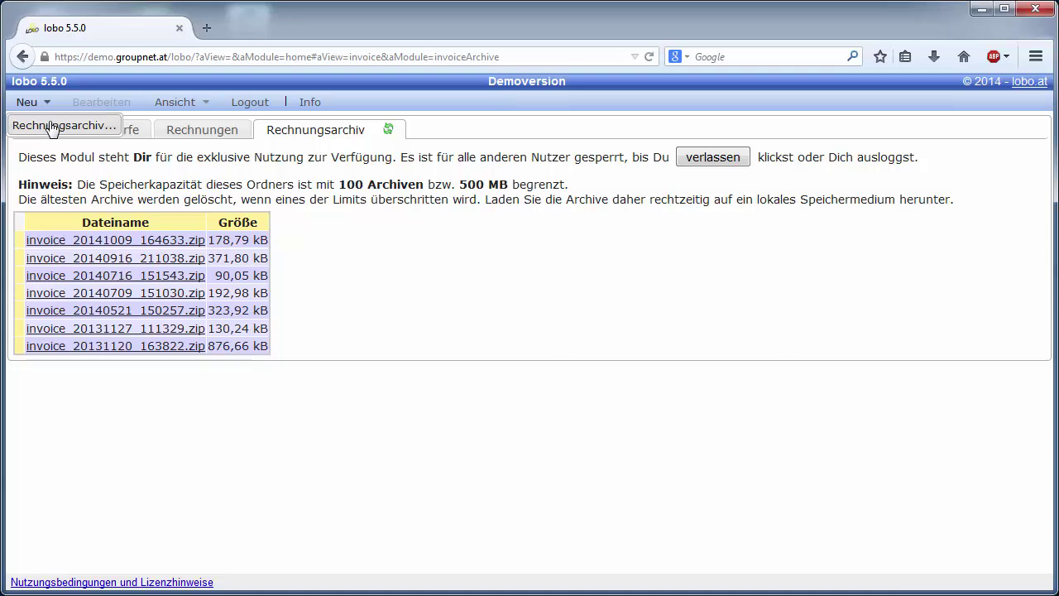
left_click(47, 128)
left_click(506, 299)
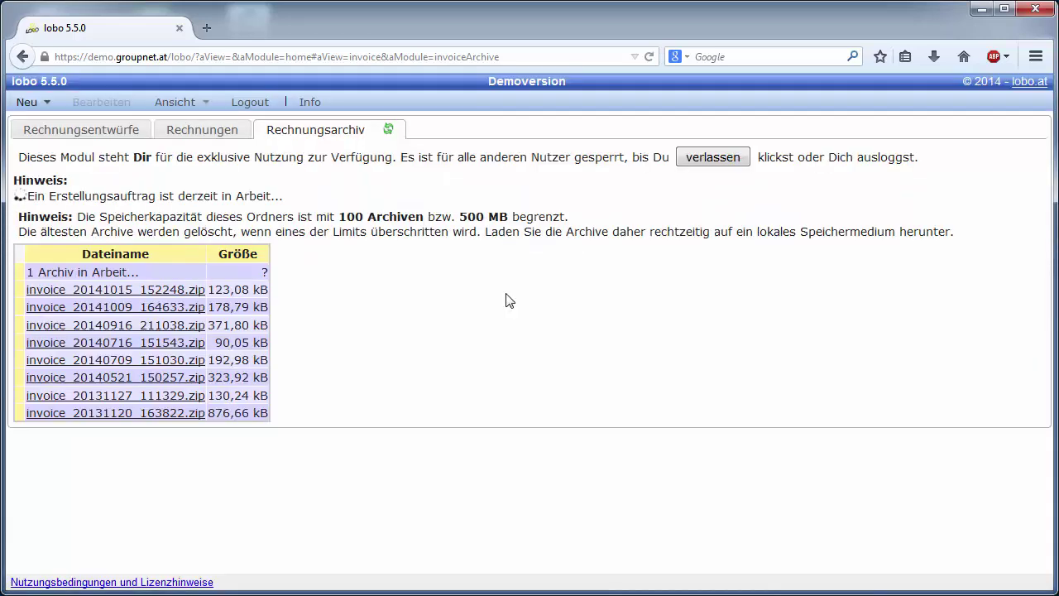
Step: Download invoice_20141015_152248.zip and open the invoice folder inside it
left_click(387, 129)
left_click(181, 240)
left_click(876, 535)
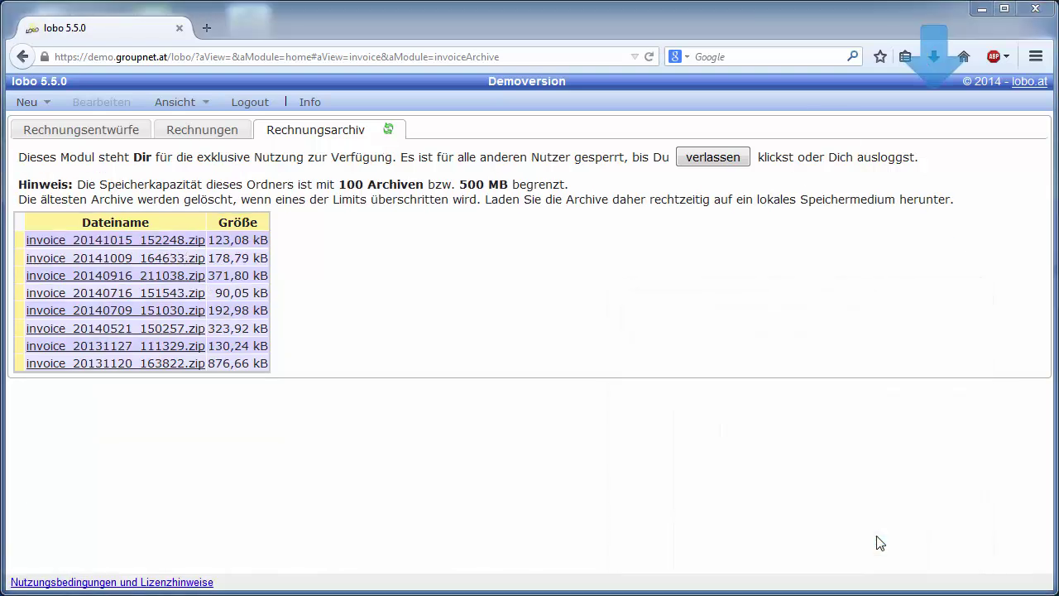
double_click(496, 329)
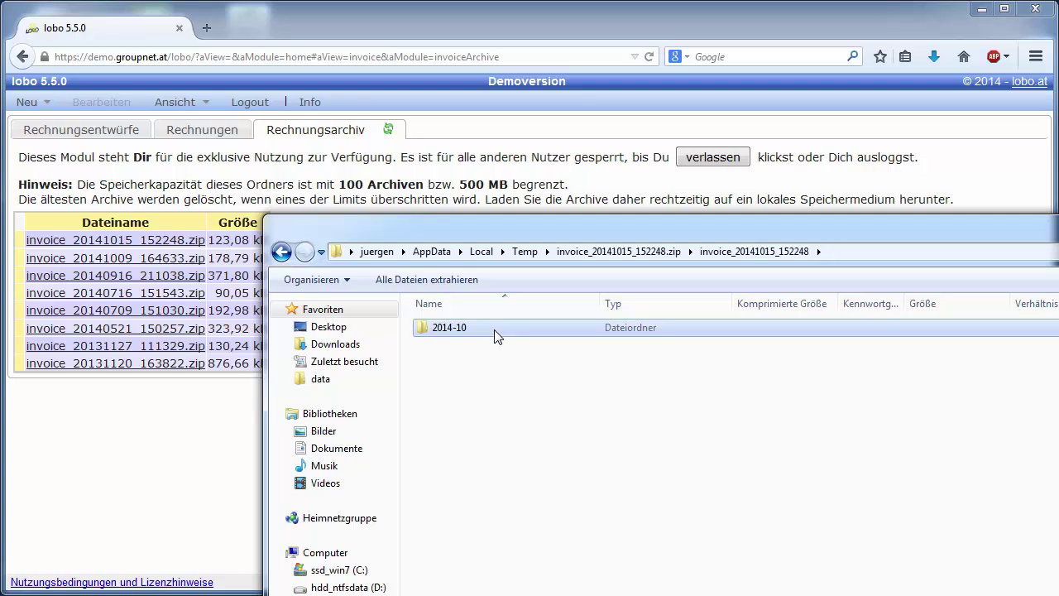
Step: Open the 2014-10 folder holding the Excel and PDF invoices, moving the window up-left
double_click(496, 331)
left_click_drag(490, 216, 329, 129)
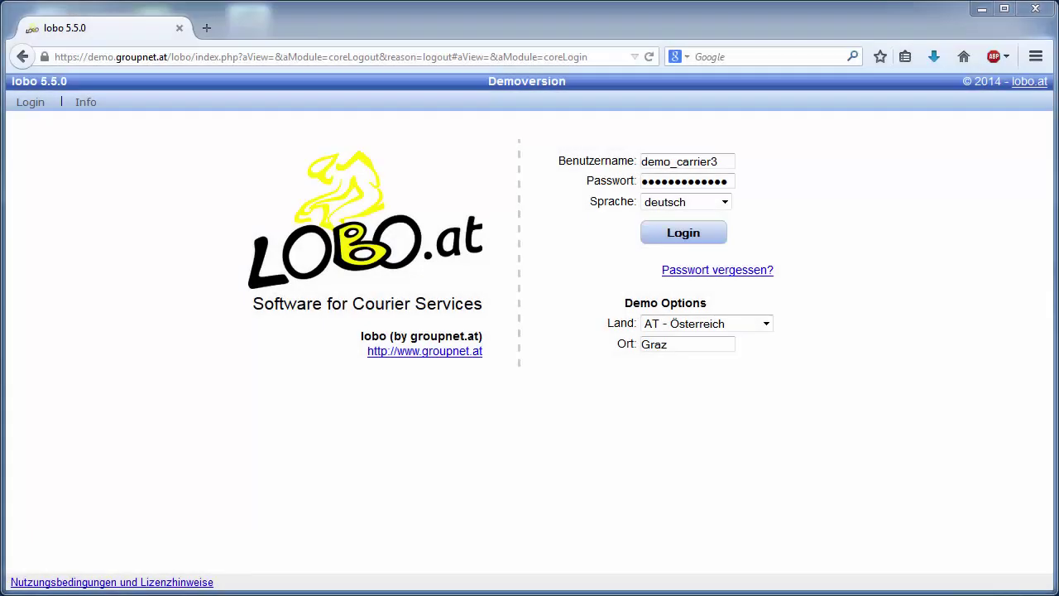
Step: Log in with the courier account and show the vorgeschlagene Aufträge list
left_click(689, 231)
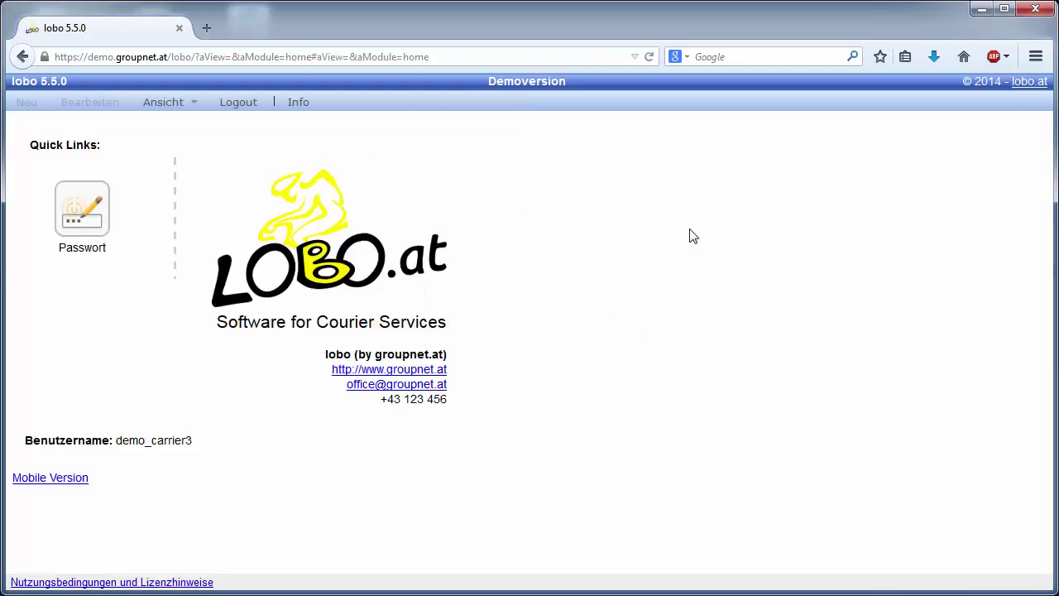
left_click(159, 107)
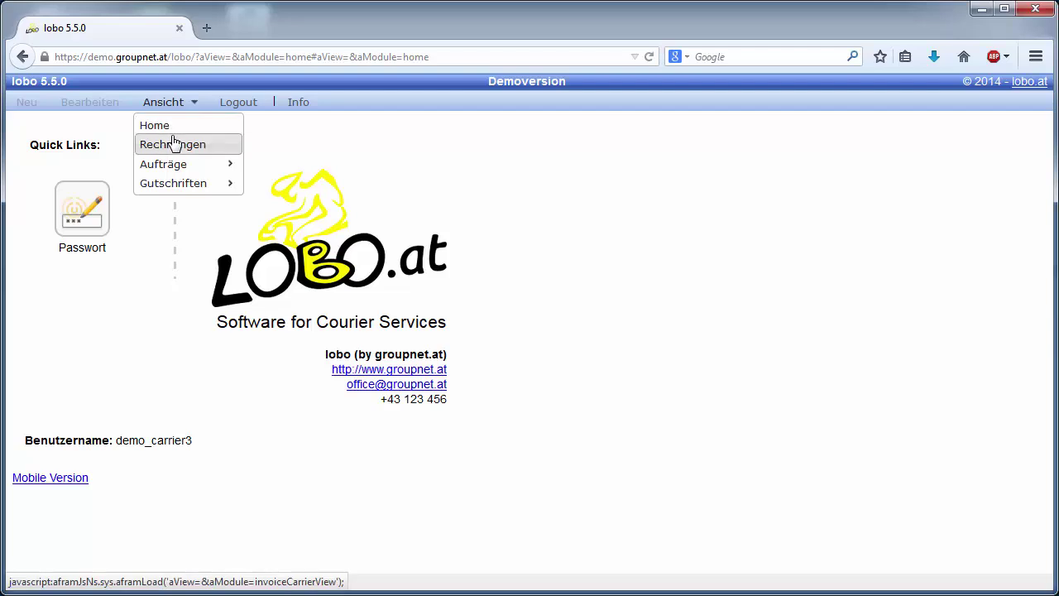
mouse_move(213, 169)
left_click(276, 166)
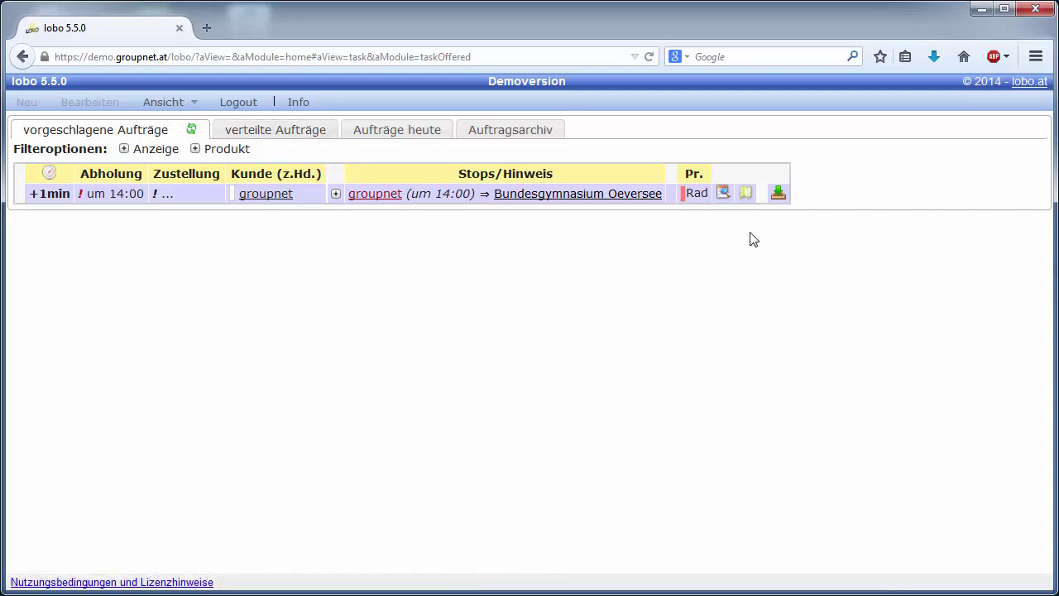
Step: Accept the groupnet ⇒ Bundesgymnasium Oeversee order and mark it finished under verteilte Aufträge
left_click(777, 193)
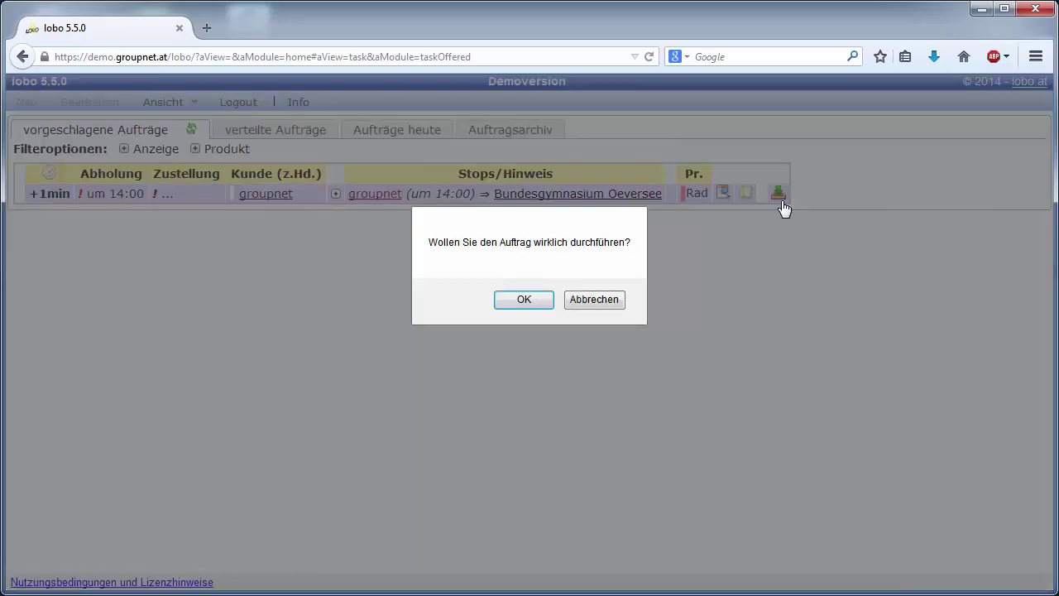
left_click(534, 303)
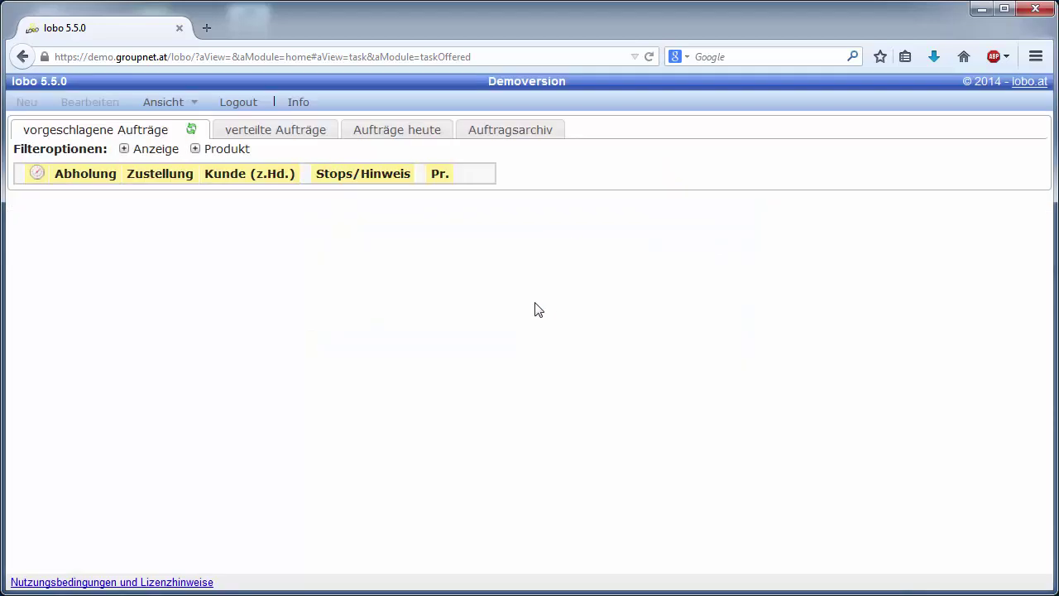
left_click(286, 135)
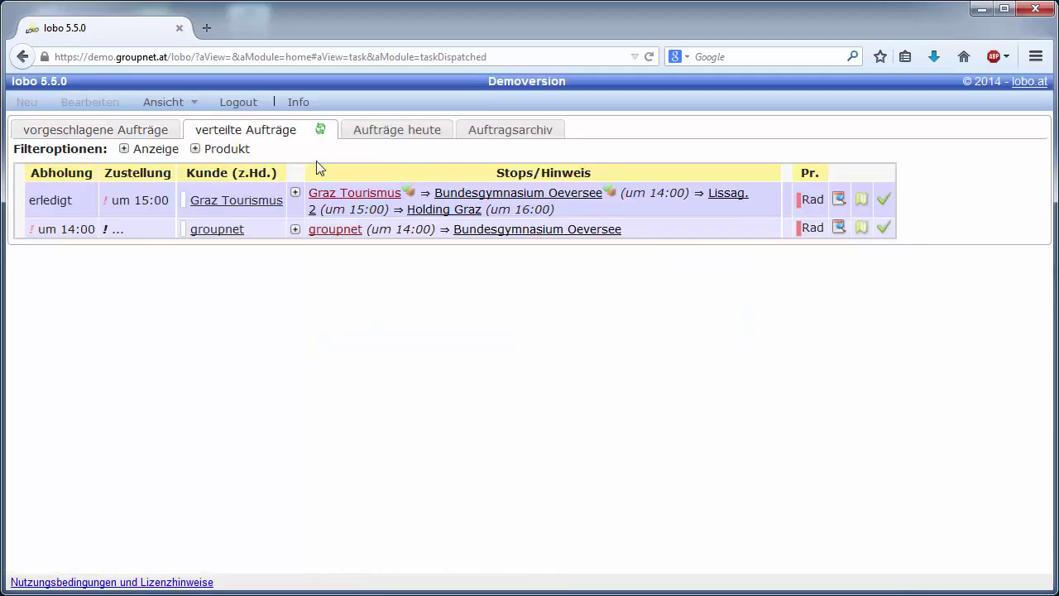
left_click(883, 230)
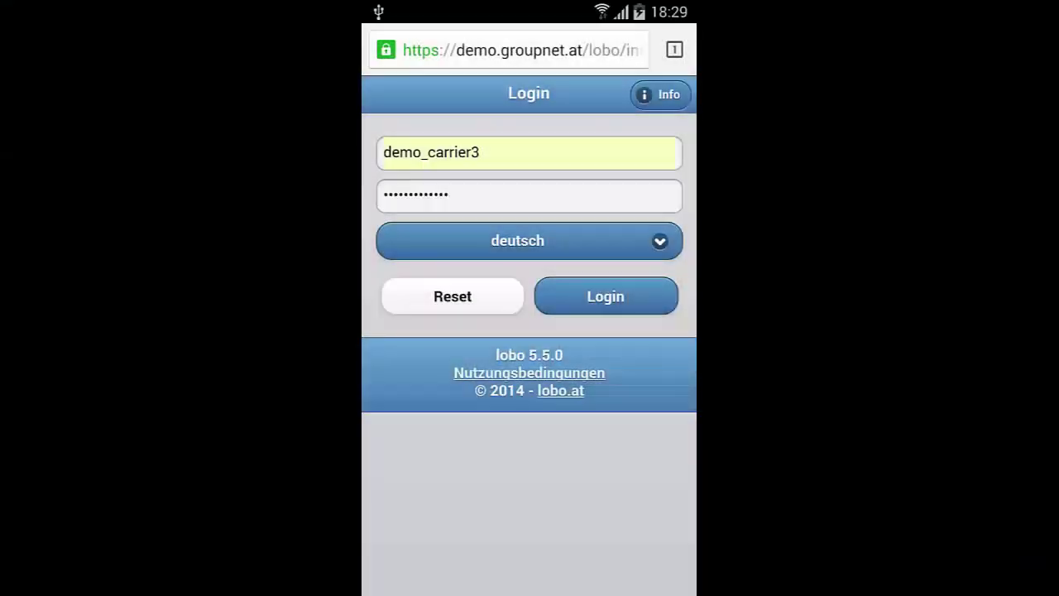
Step: Log in to lobo mobile as the courier and browse the proposed orders
left_click(622, 297)
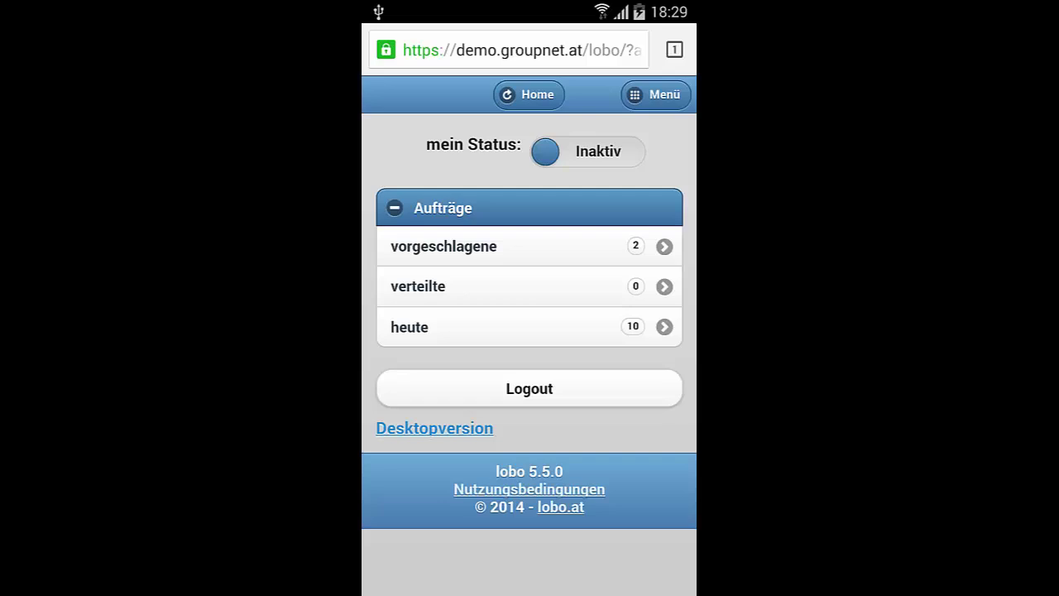
left_click(599, 249)
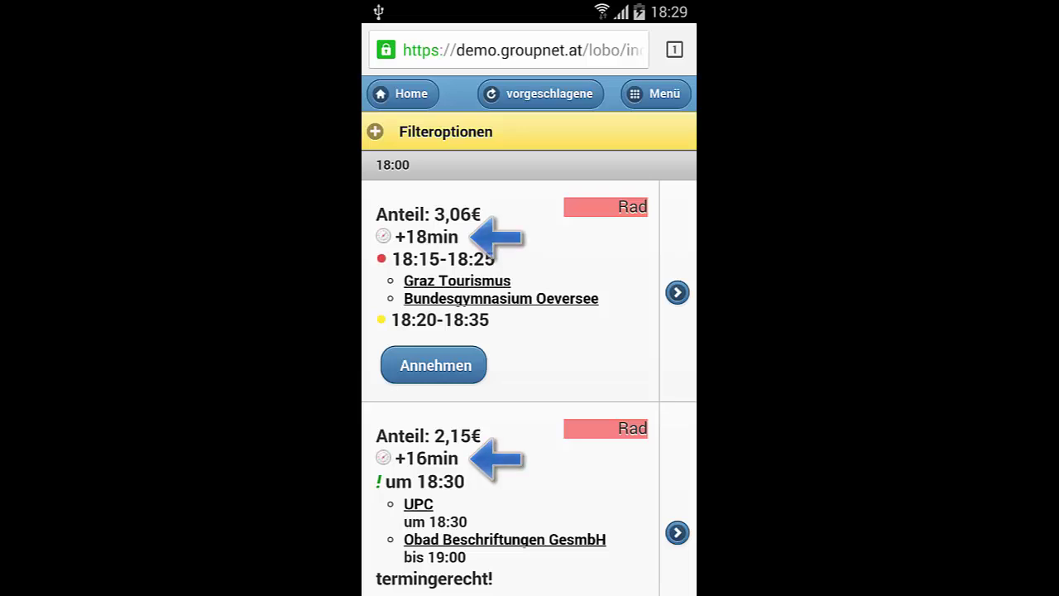
left_click(584, 497)
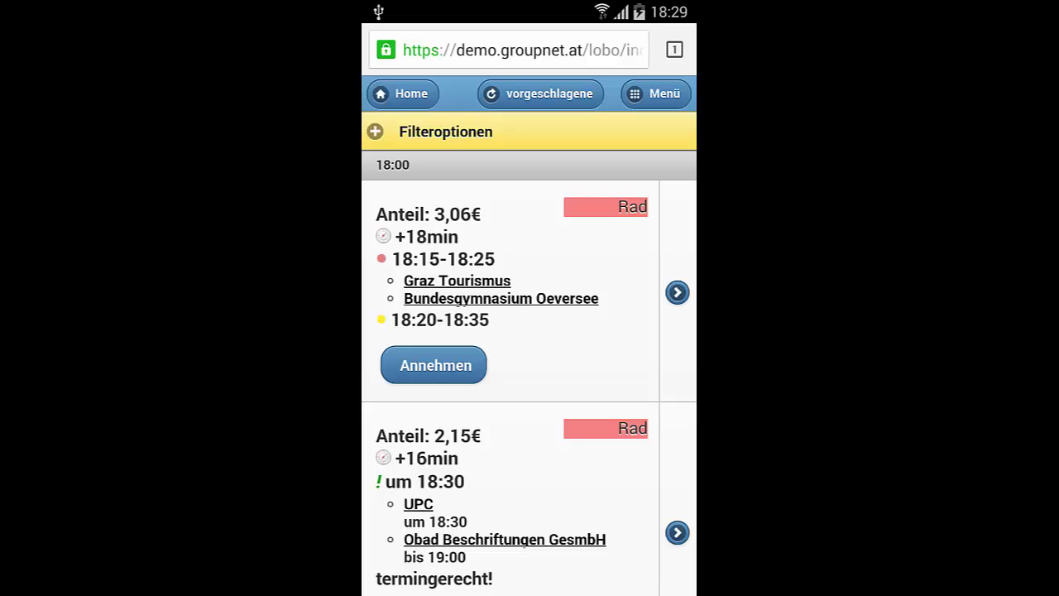
left_click(583, 514)
left_click_drag(583, 514, 610, 371)
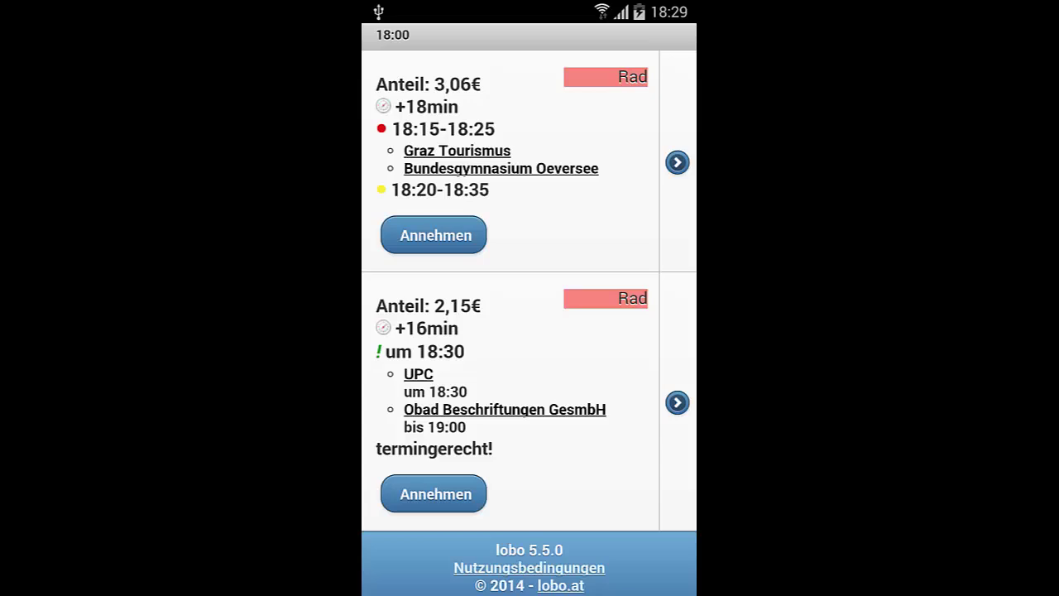
left_click_drag(632, 190, 631, 335)
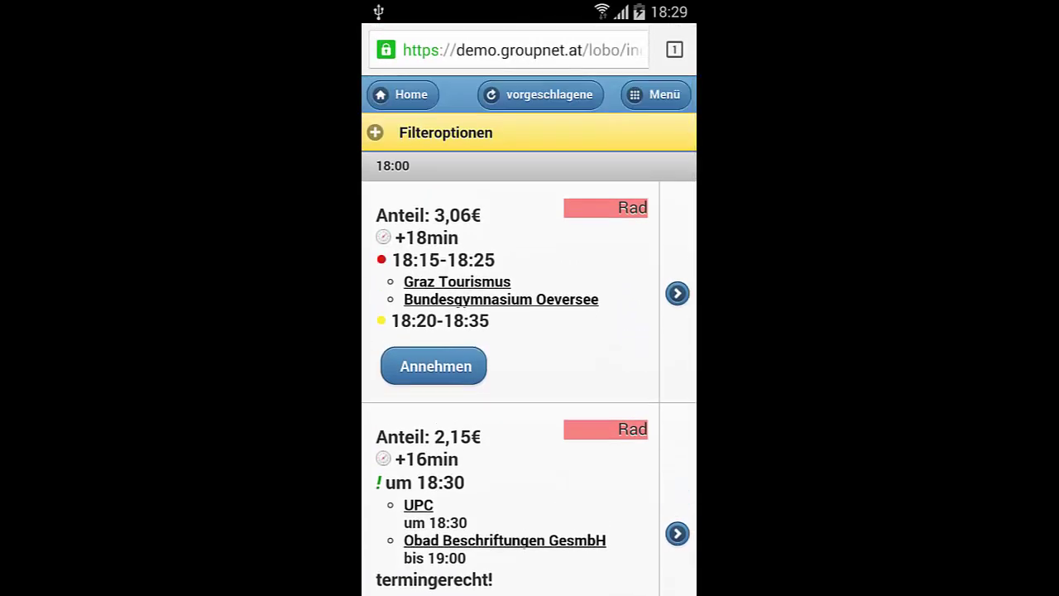
Step: Accept both offers, the 3,06€ Graz Tourismus and the 2,15€ UPC order
left_click(434, 366)
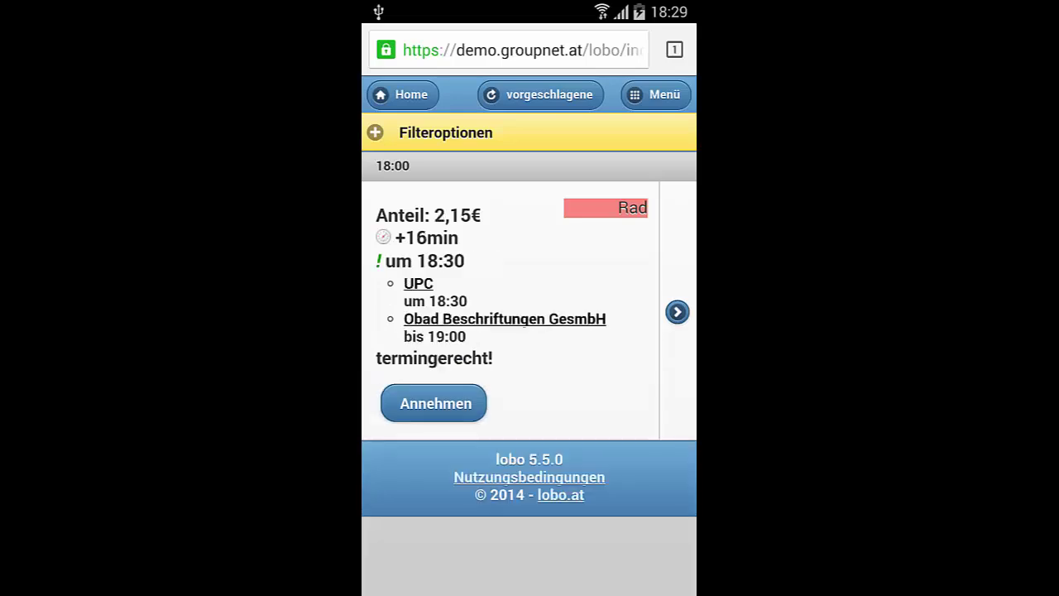
left_click(466, 407)
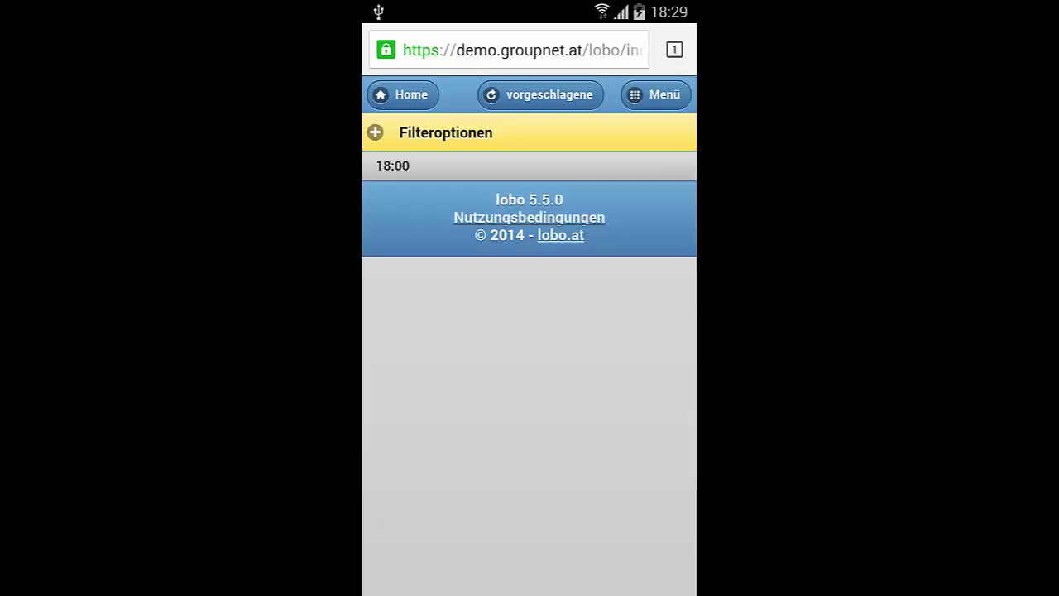
left_click(672, 96)
left_click(587, 209)
Step: Record the Graz Tourismus parcel pickup on order 144.201.017 and review its stops
left_click(676, 250)
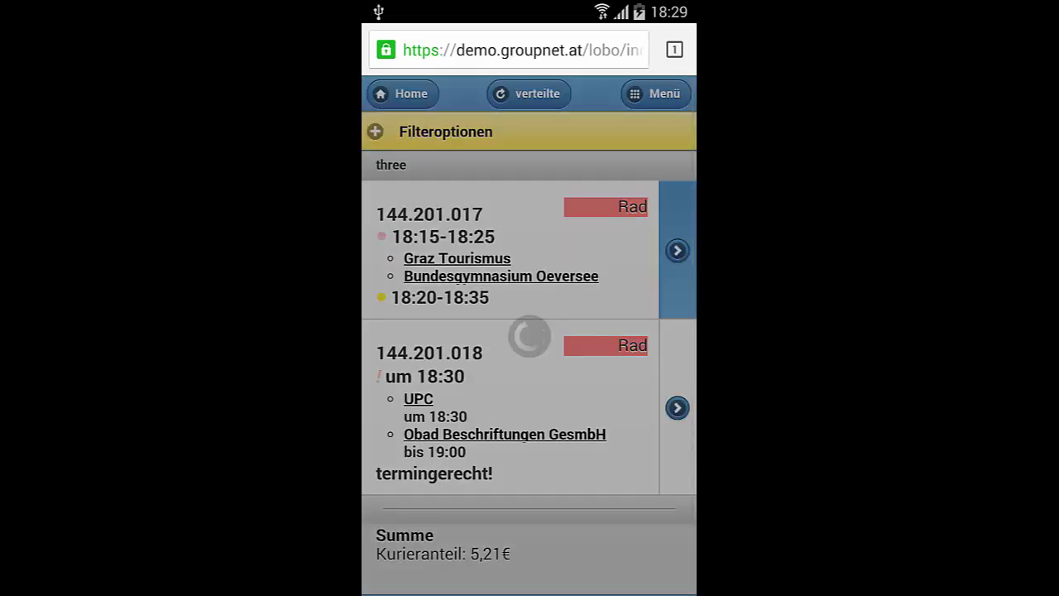
left_click(407, 524)
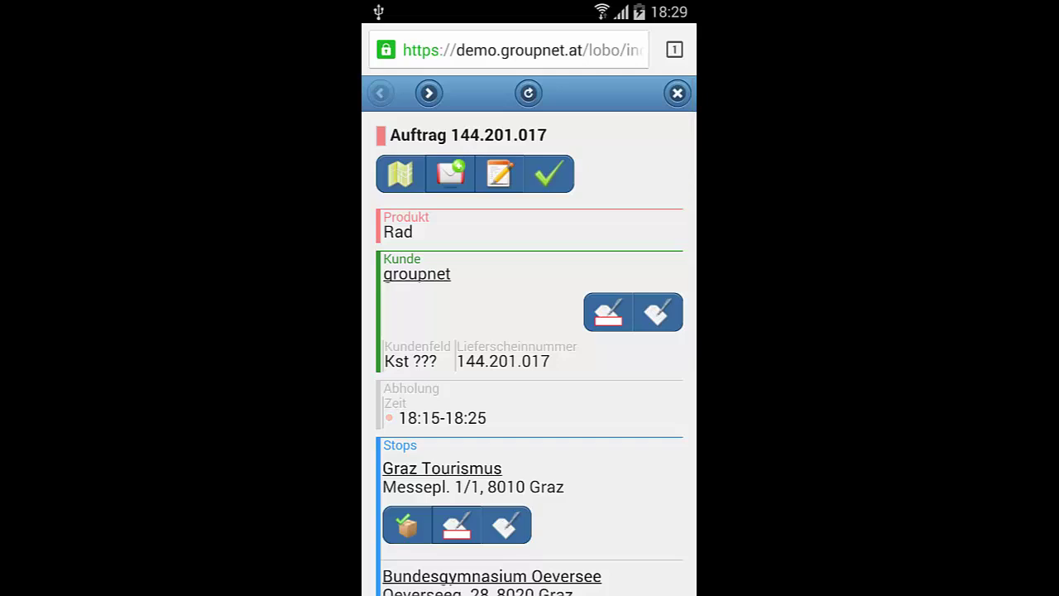
left_click(677, 92)
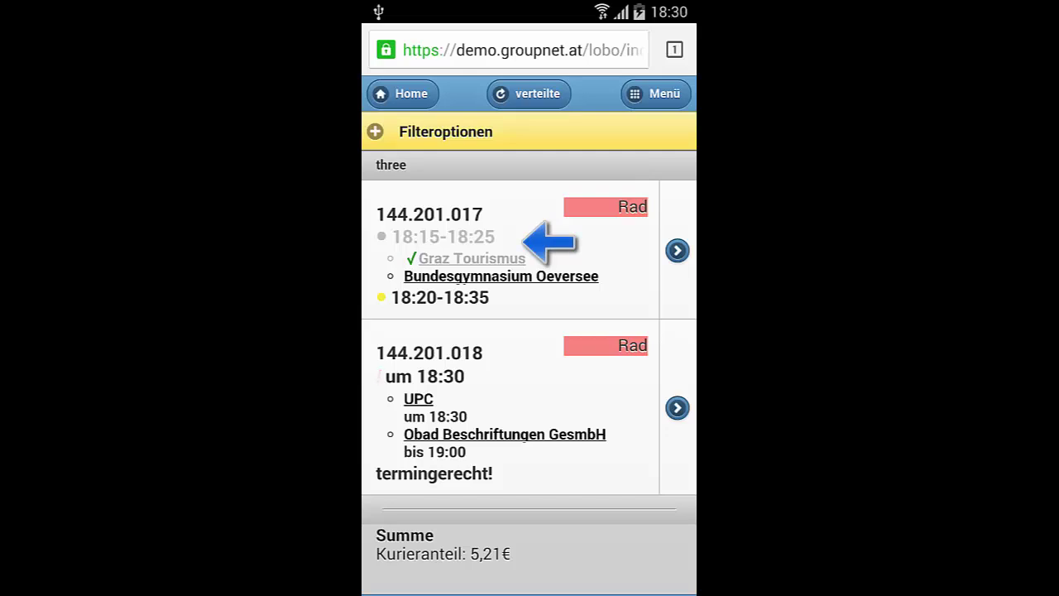
left_click(677, 250)
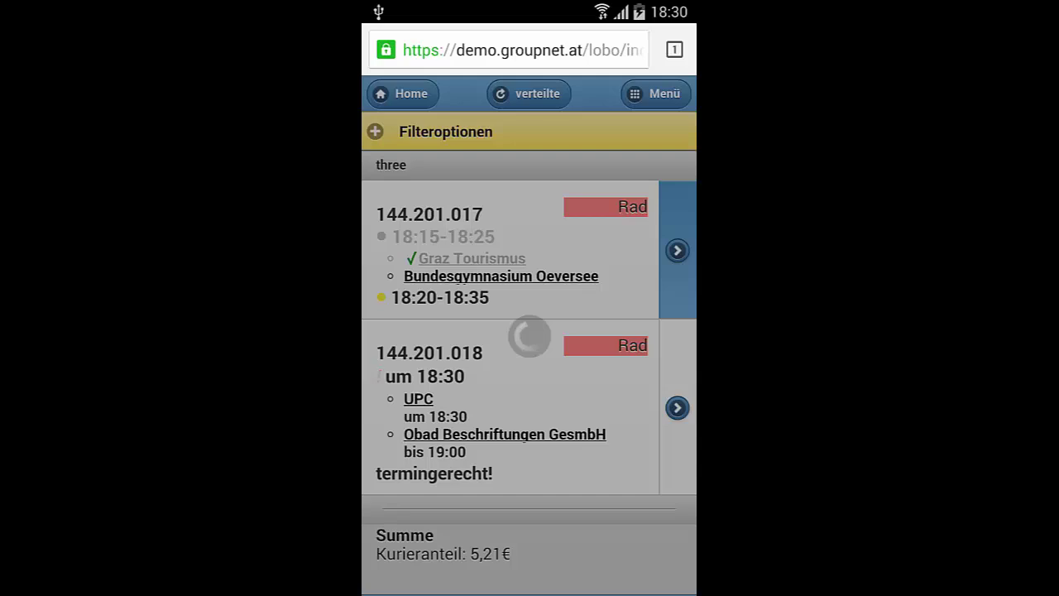
left_click_drag(598, 508, 641, 267)
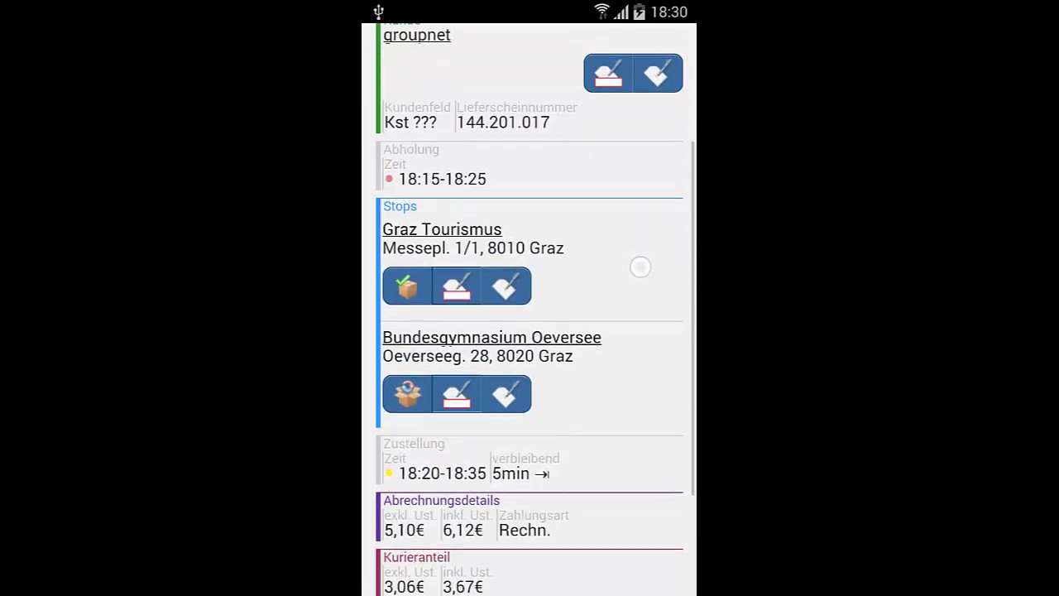
left_click(677, 41)
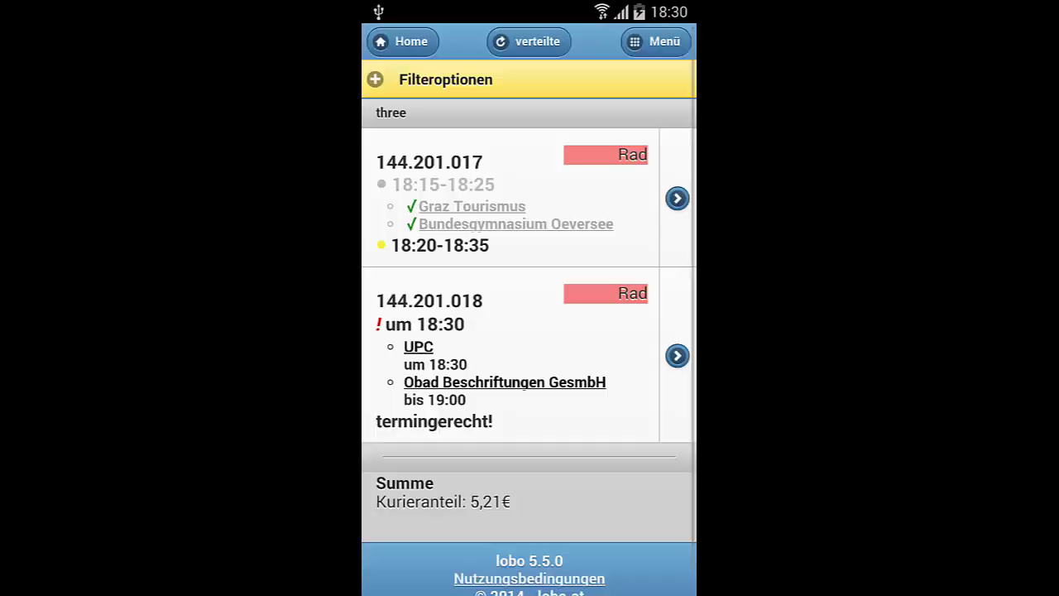
Step: Complete order 144.201.017 with Abschließen
left_click(677, 198)
left_click(566, 131)
left_click(645, 163)
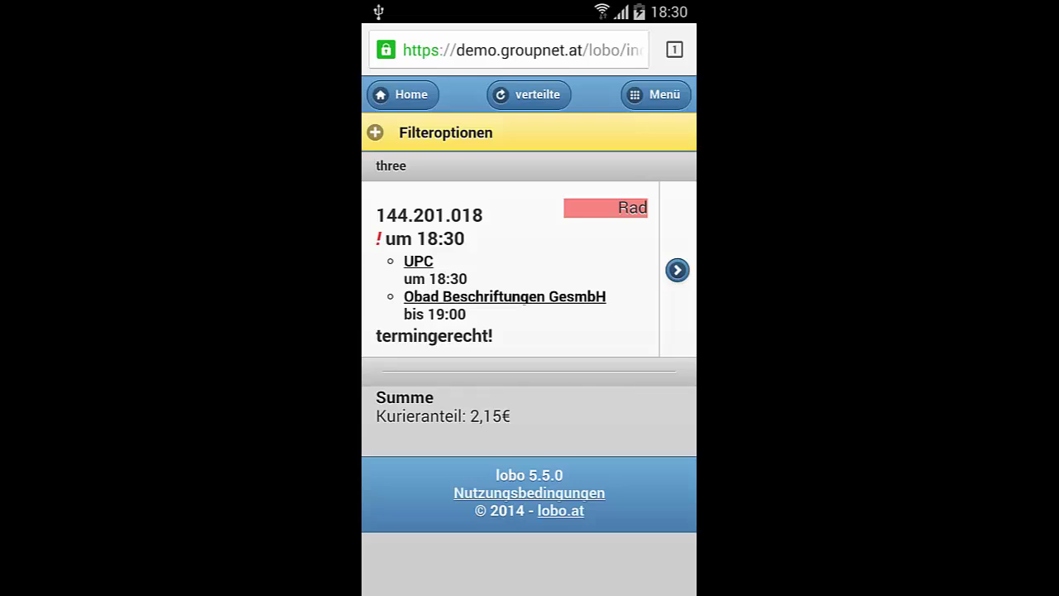
Step: Mark the UPC stop's pickup as done in order 144.201.018's details
left_click(683, 284)
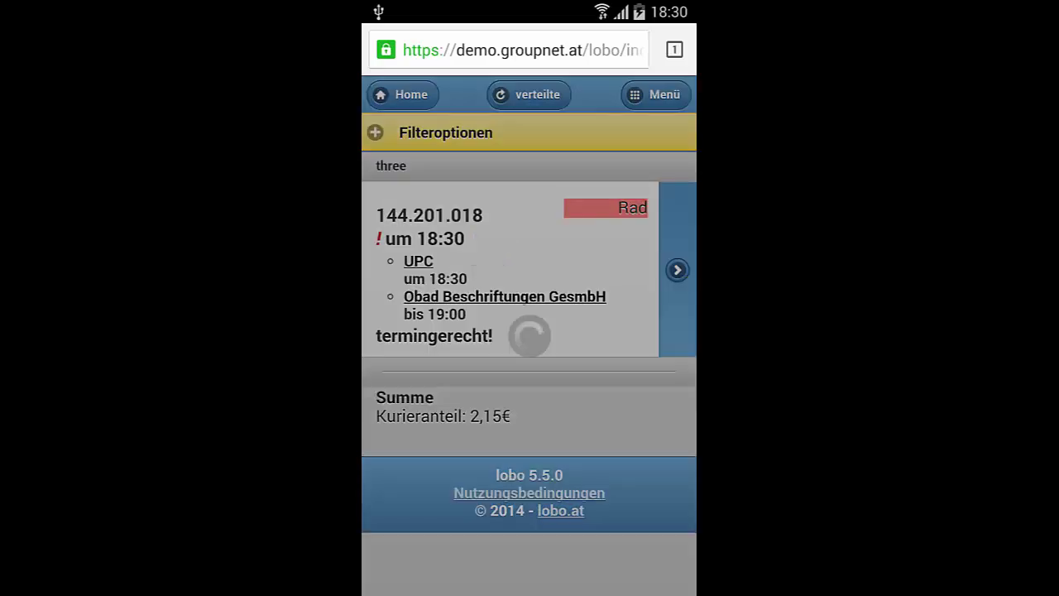
left_click(407, 531)
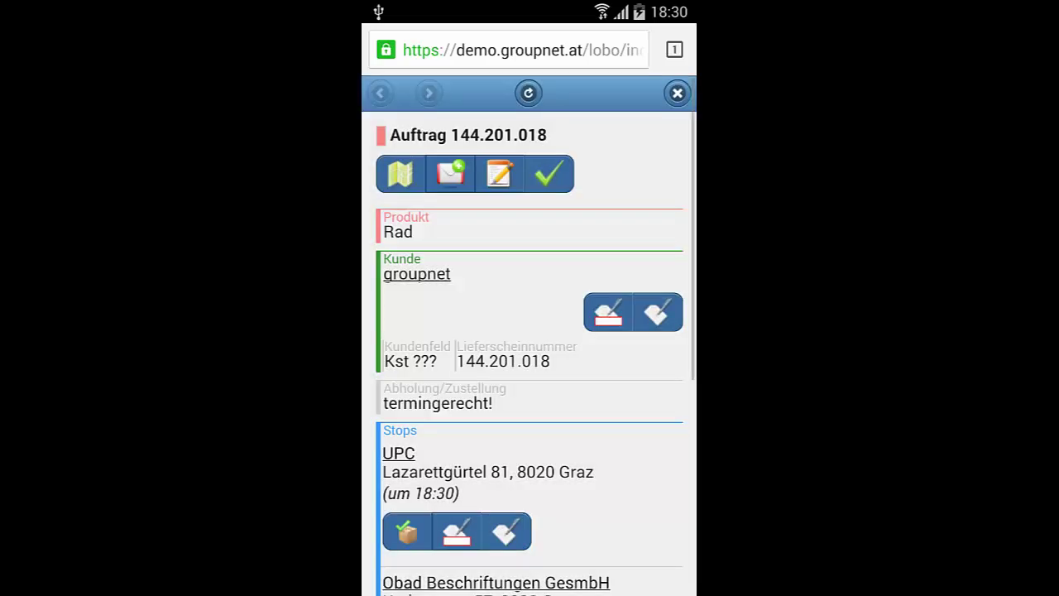
left_click(677, 93)
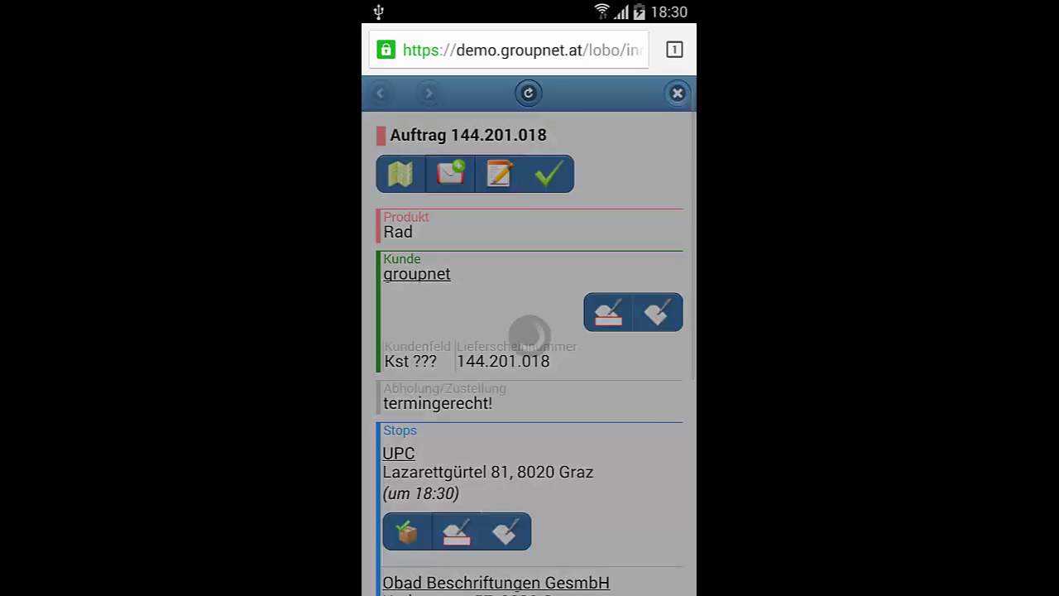